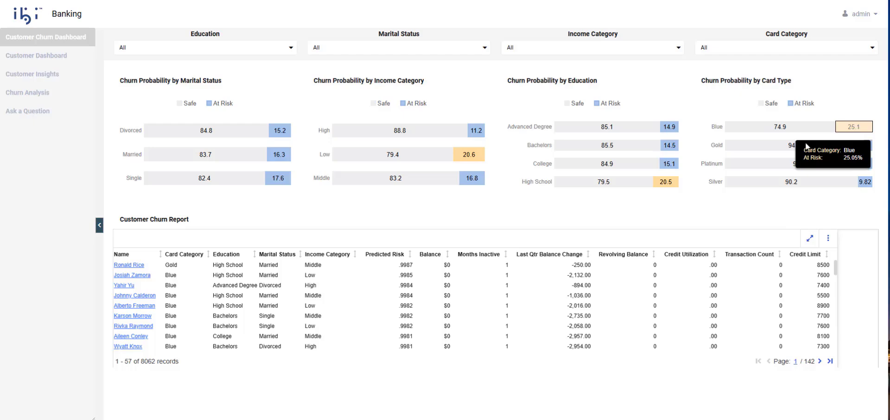
- Read the Customer Churn Dashboard's tooltip values before moving to the banking application directory
mouse_move(678, 187)
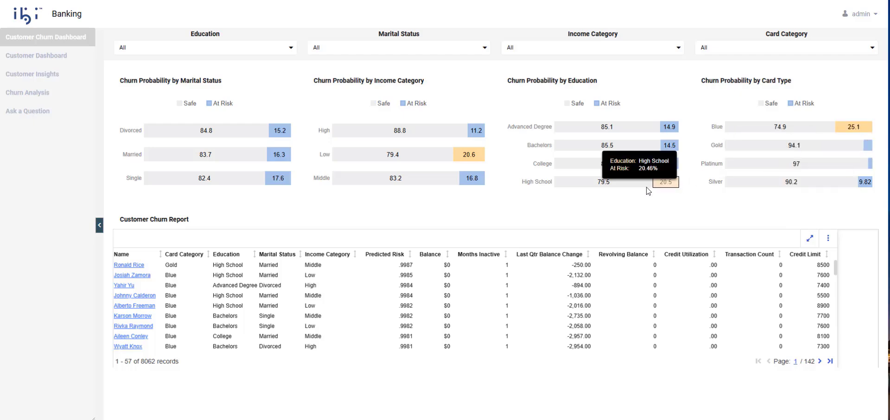
mouse_move(478, 159)
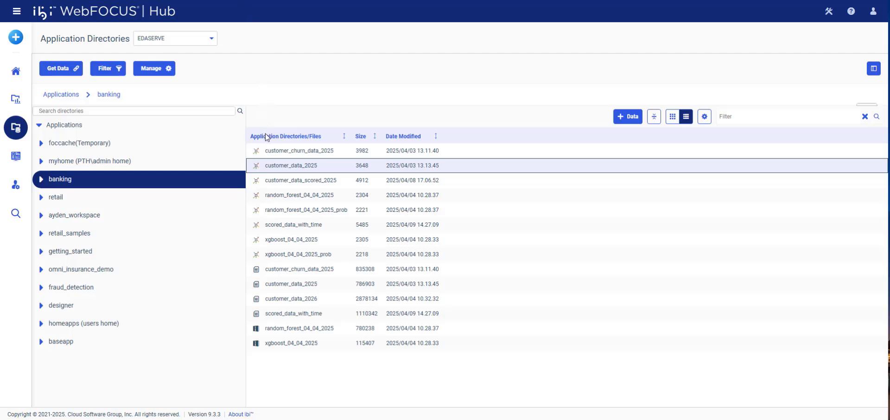
- Open customer_churn_data_2025 from the banking folder as a Flow data flow
click(268, 152)
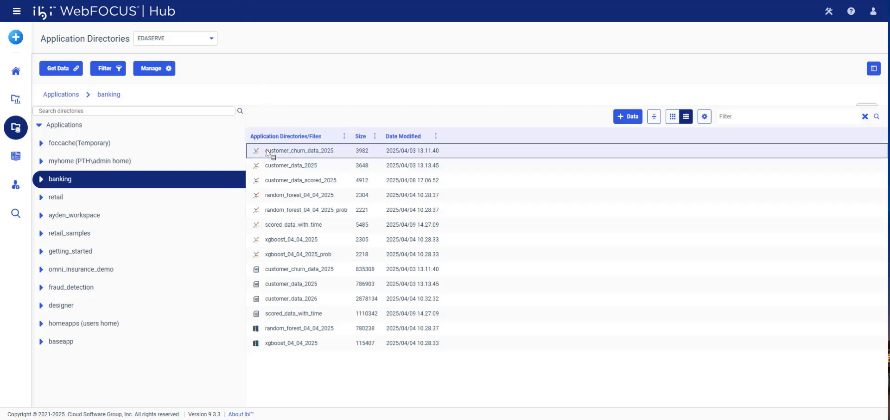
right_click(267, 153)
click(308, 271)
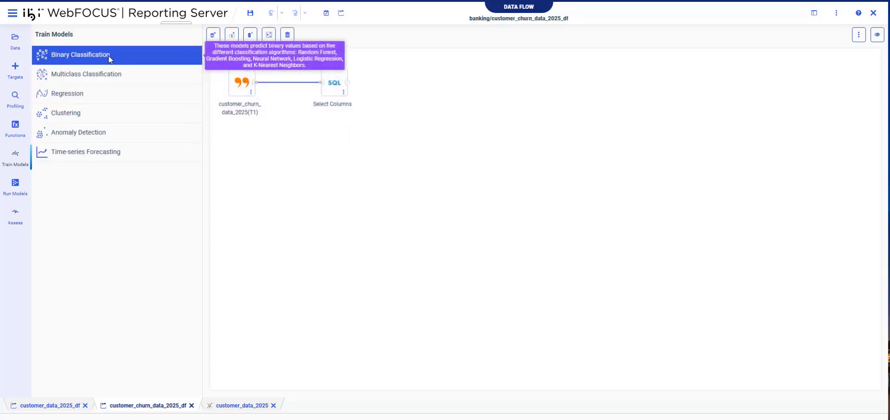
- Add a Binary Classification after Select Columns: target Risk, positive class Churned, Client Num unchecked
drag(109, 57, 330, 84)
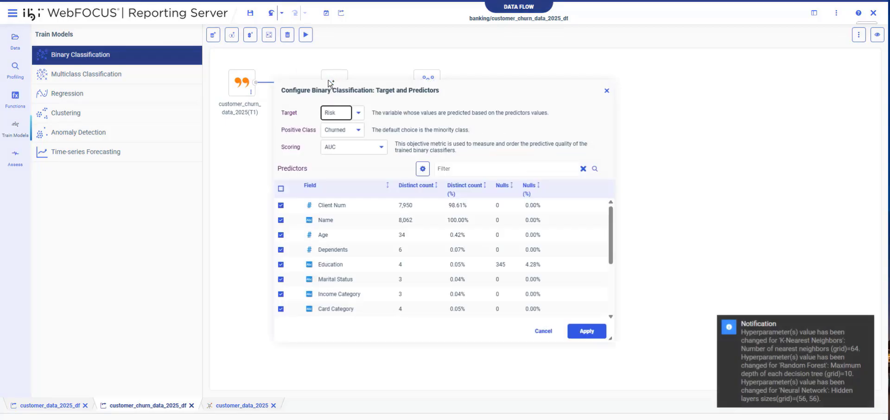
click(358, 113)
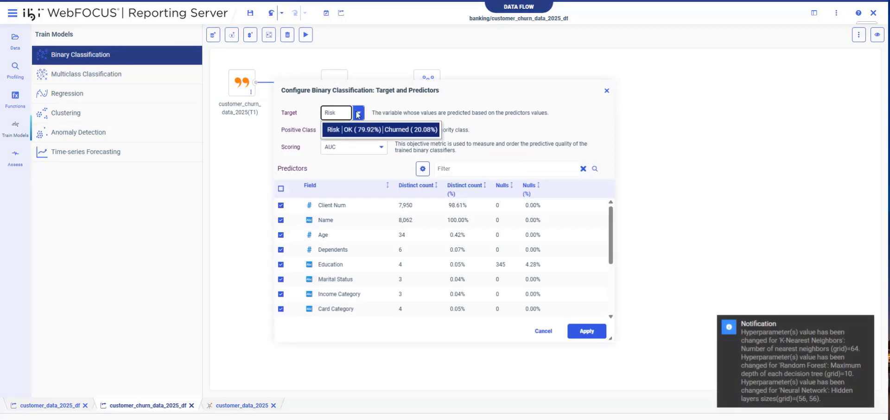
click(358, 130)
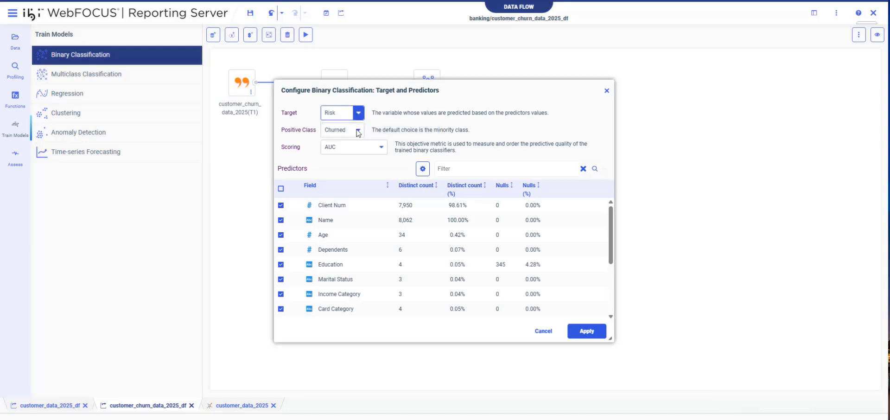
click(358, 131)
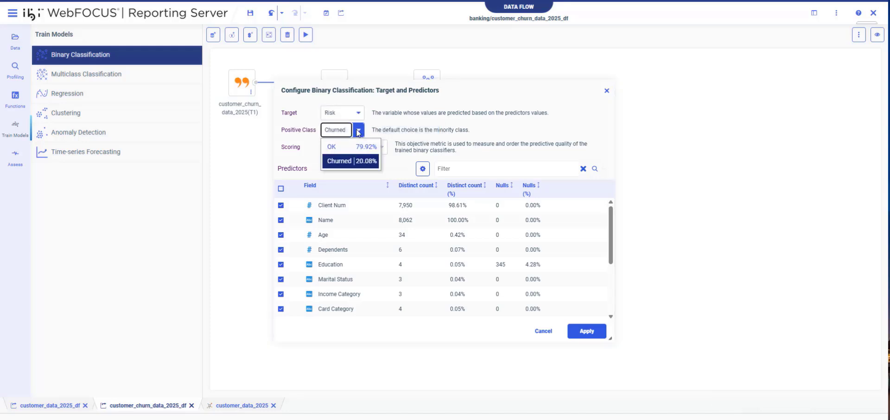
click(357, 131)
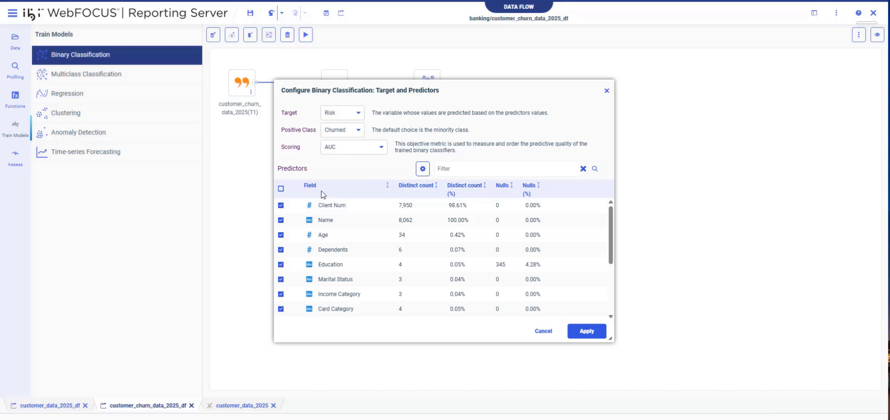
click(280, 205)
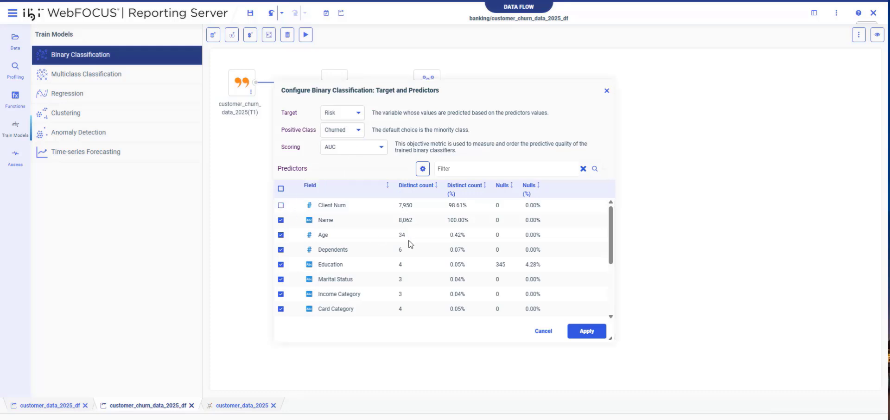
scroll(410, 244, down, 1)
scroll(410, 244, down, 1)
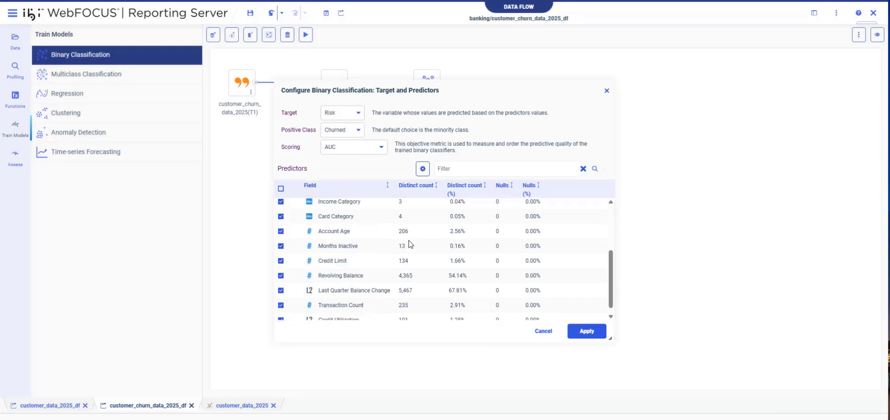
scroll(410, 245, down, 1)
scroll(409, 244, up, 3)
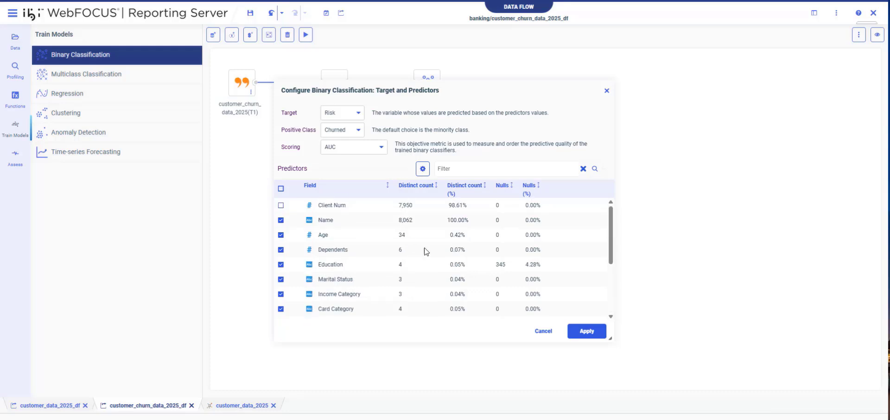
click(585, 330)
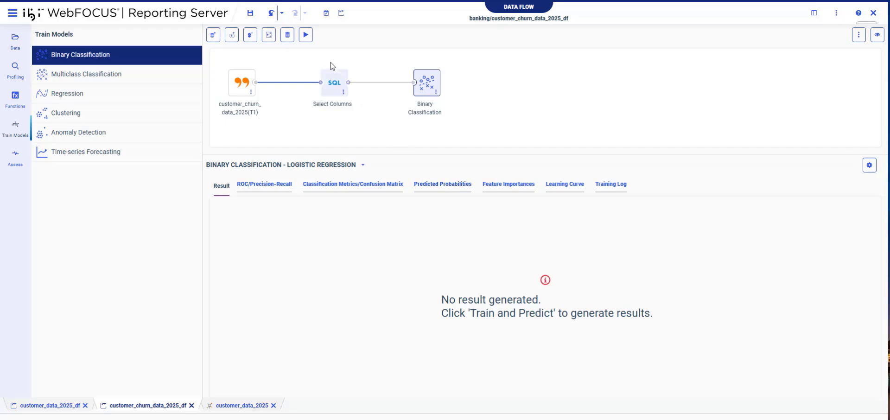
- Train all five classifiers and save the top one, XGBoost at AUC 0.9176, as XGBoost 04-10-2025
click(305, 35)
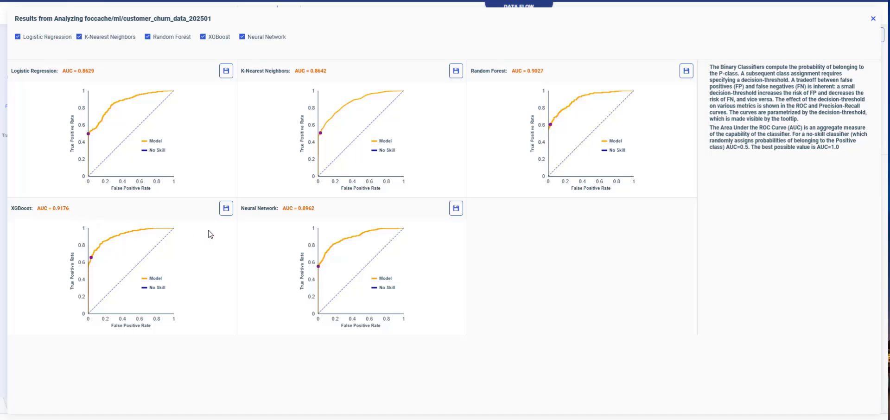
click(225, 212)
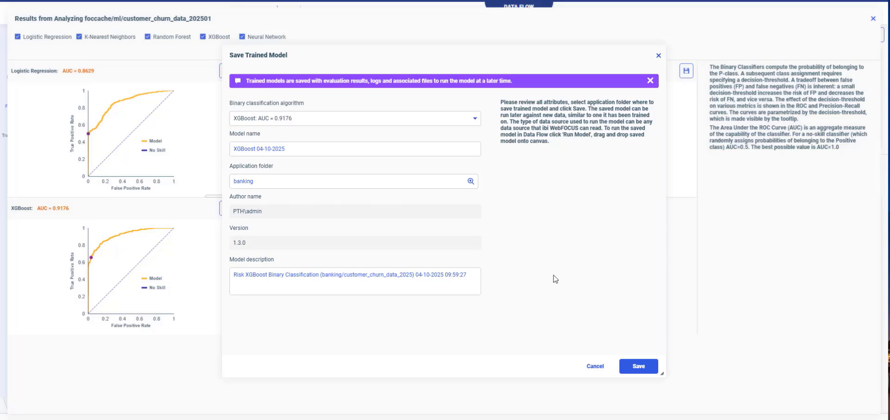
click(631, 370)
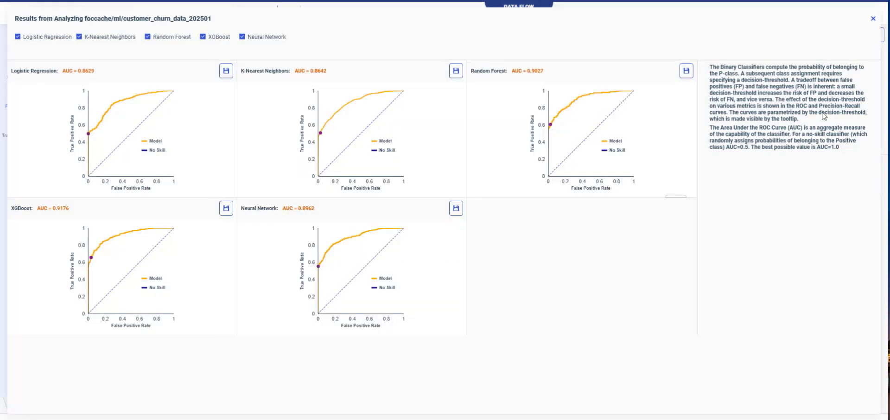
click(873, 19)
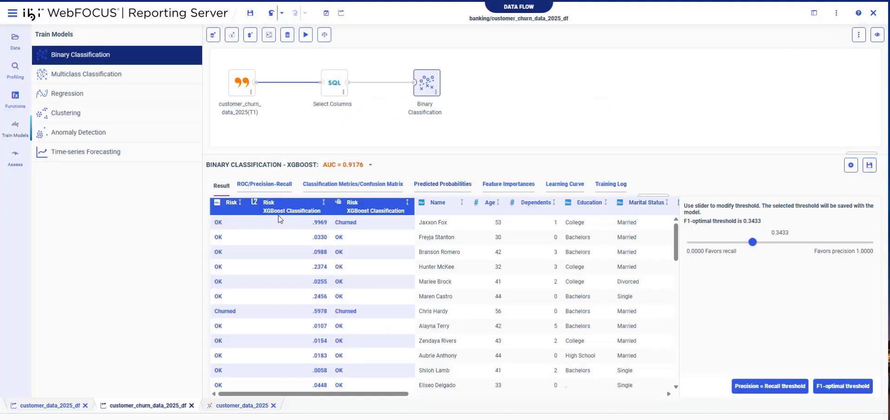
- Inspect several customers' predictions, then sort by XGBoost classification and by churn probability, highest first
click(227, 226)
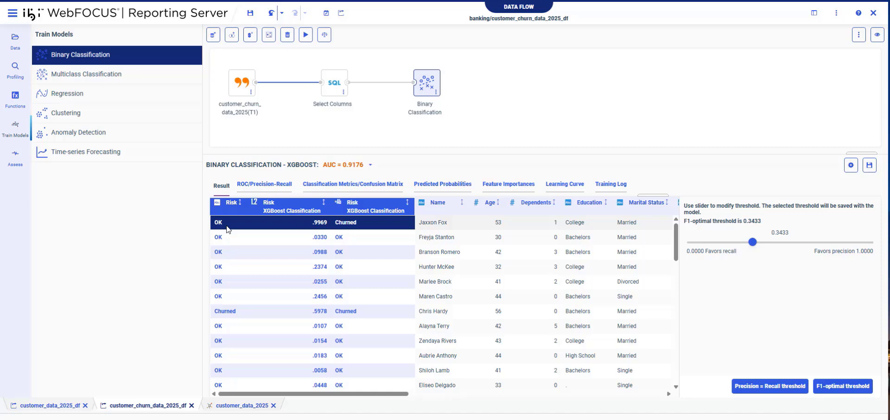
click(221, 240)
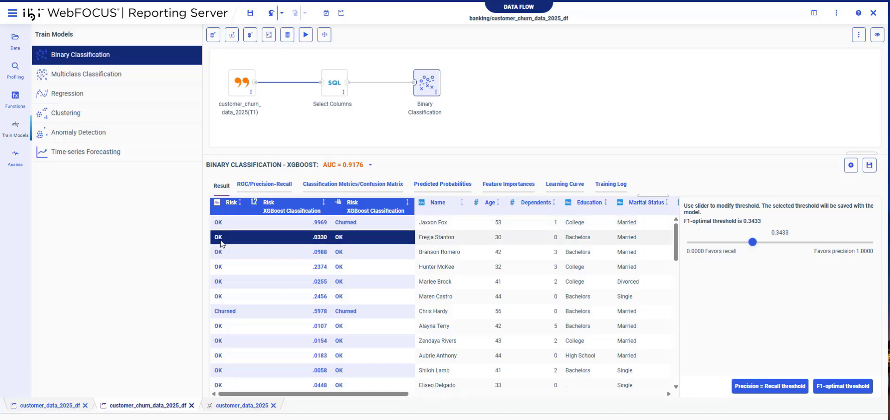
click(223, 281)
click(240, 315)
click(408, 203)
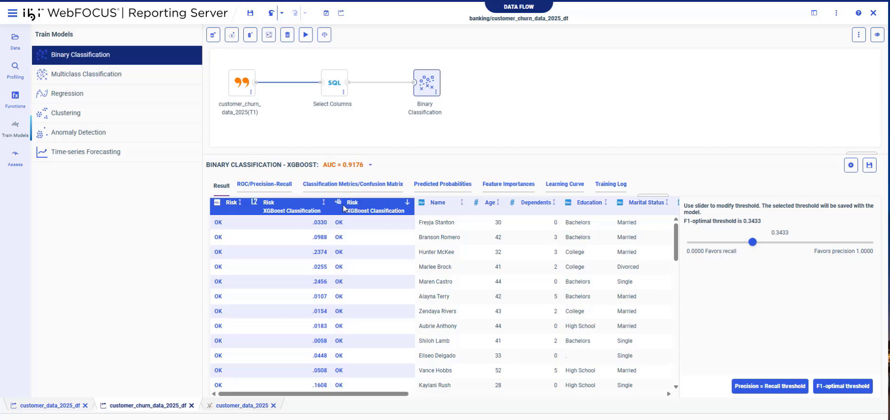
click(324, 204)
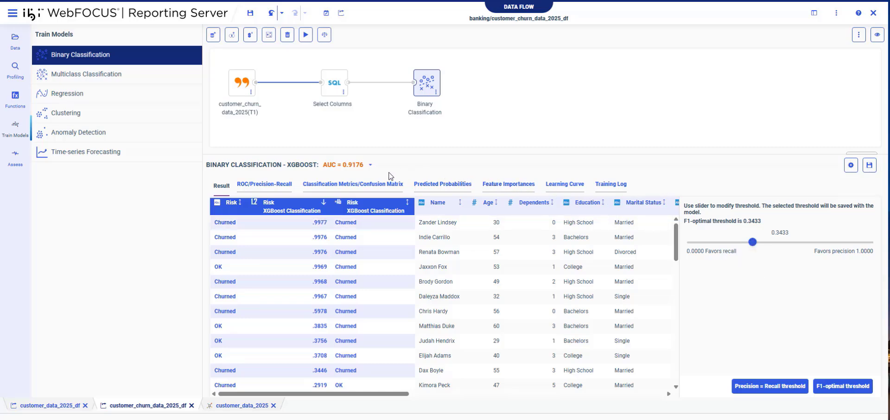
- View the Classification Metrics confusion matrix and the Feature Importances, led by Months Inactive
click(374, 184)
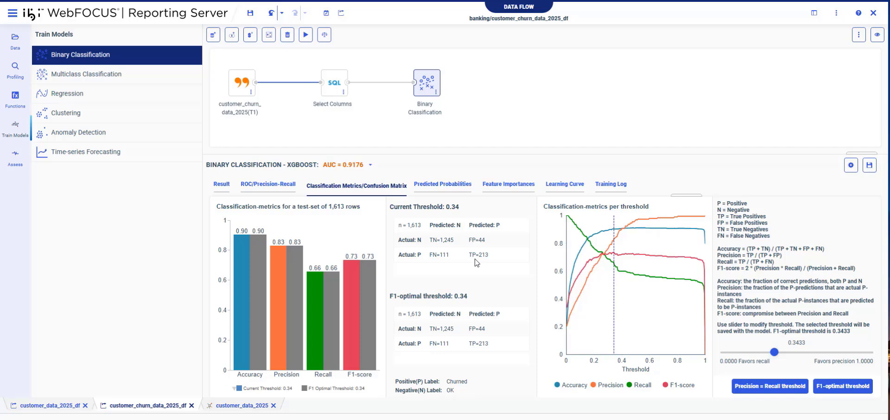
click(504, 187)
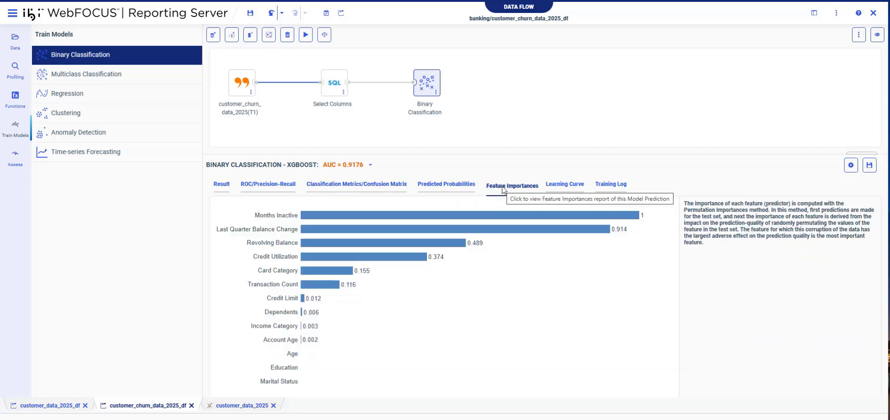
mouse_move(489, 218)
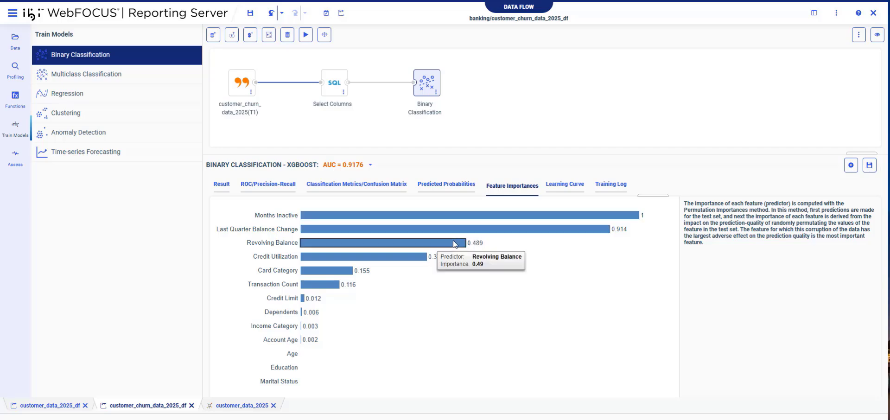
mouse_move(401, 257)
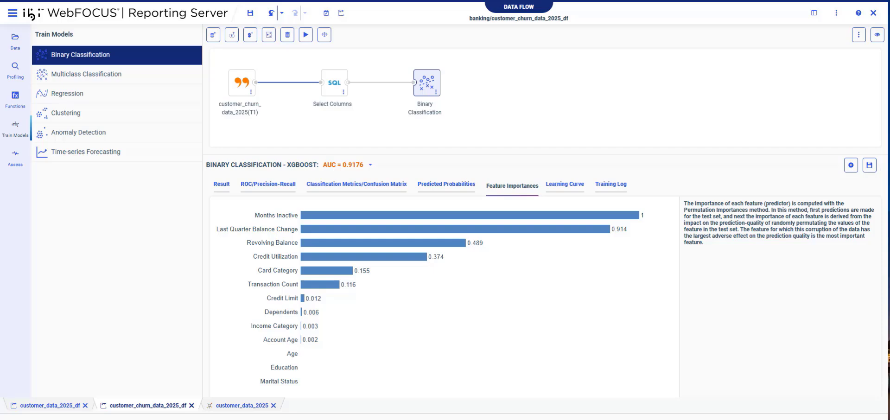
- Start a new visualization on banking's customer_data_2025 and list banking's saved models under Run Models
click(148, 1)
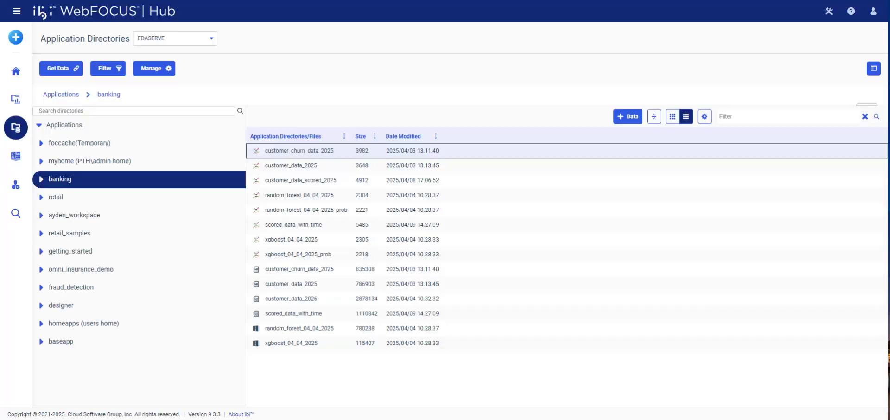
click(15, 38)
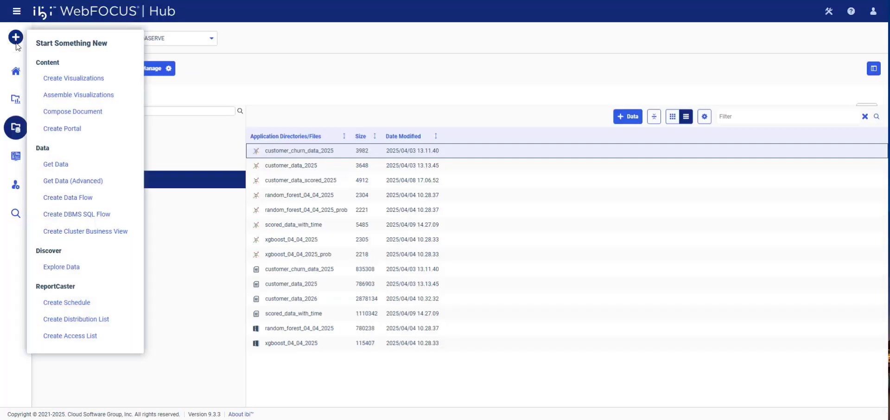
click(51, 78)
double_click(272, 197)
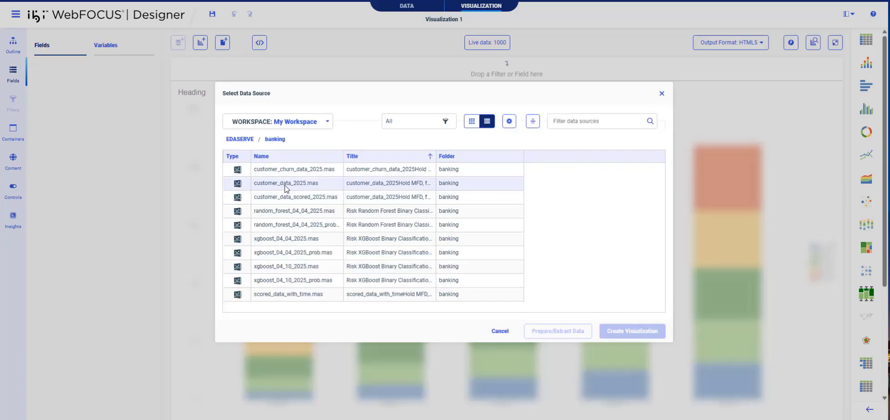
double_click(285, 185)
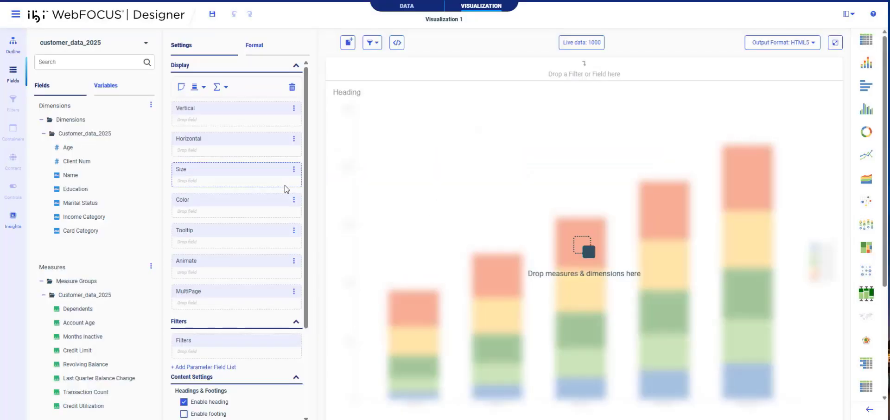
click(405, 10)
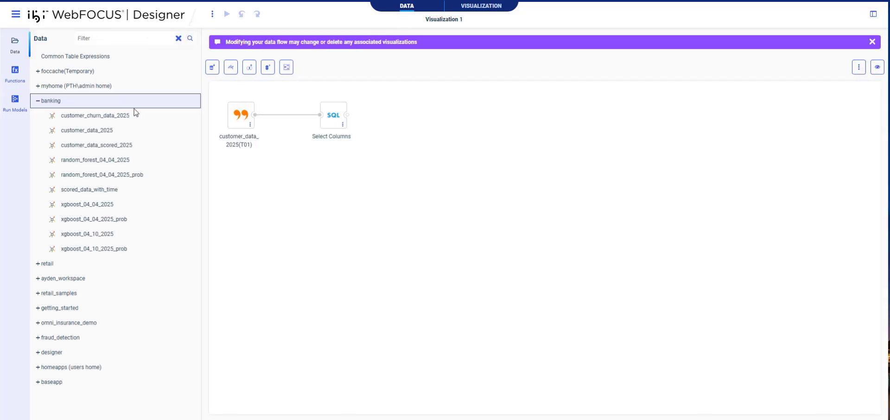
click(19, 101)
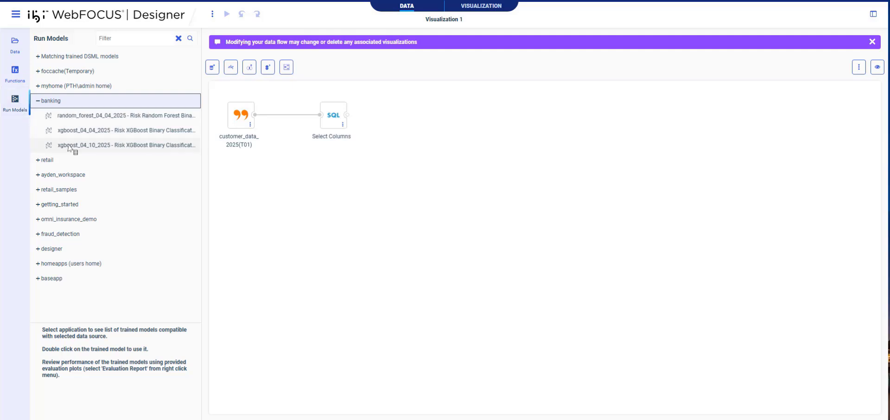
- Apply xgboost_04_10_2025 after Select Columns, sort Risk Predicted Probability descending, and explain the .5978 row
drag(69, 148, 330, 121)
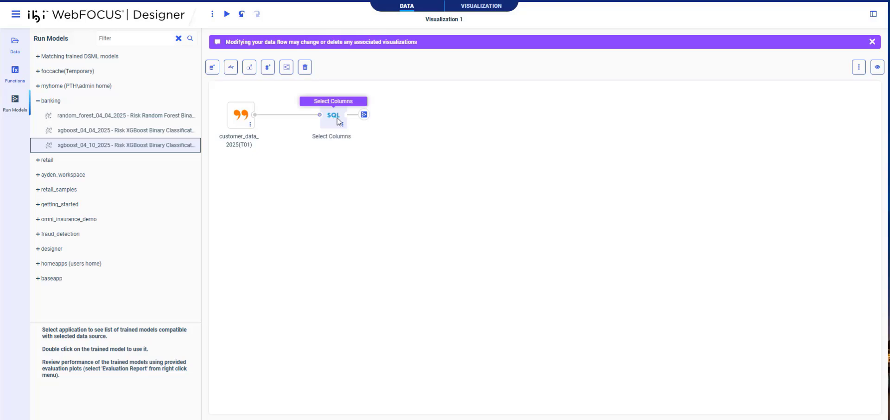
click(335, 122)
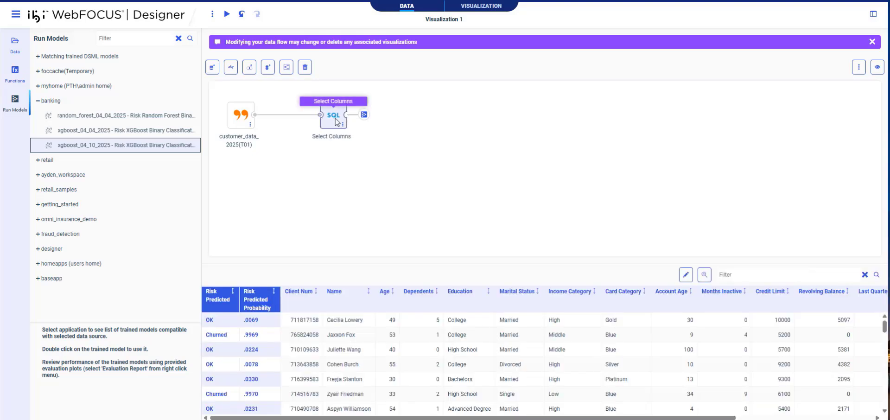
click(274, 292)
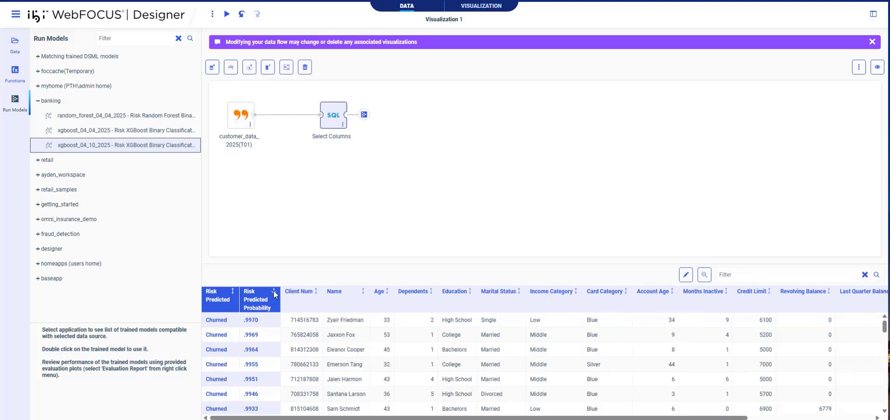
scroll(269, 342, down, 3)
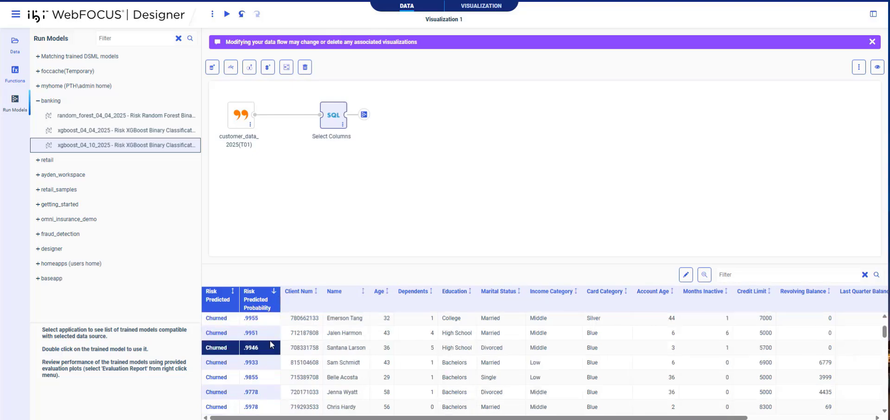
click(270, 343)
click(261, 359)
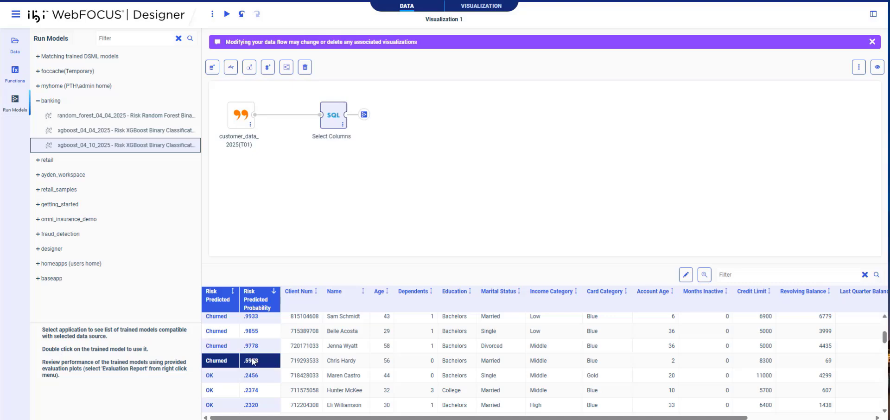
click(252, 360)
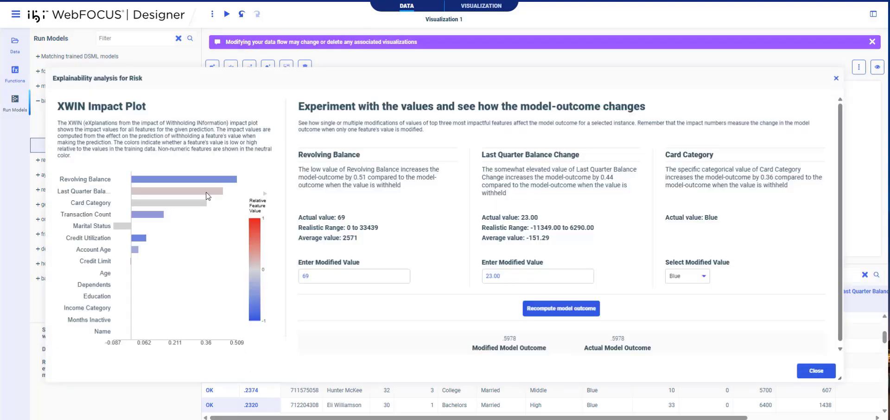
- Set Revolving Balance to 2571 and recompute the churn prediction
mouse_move(202, 184)
double_click(324, 277)
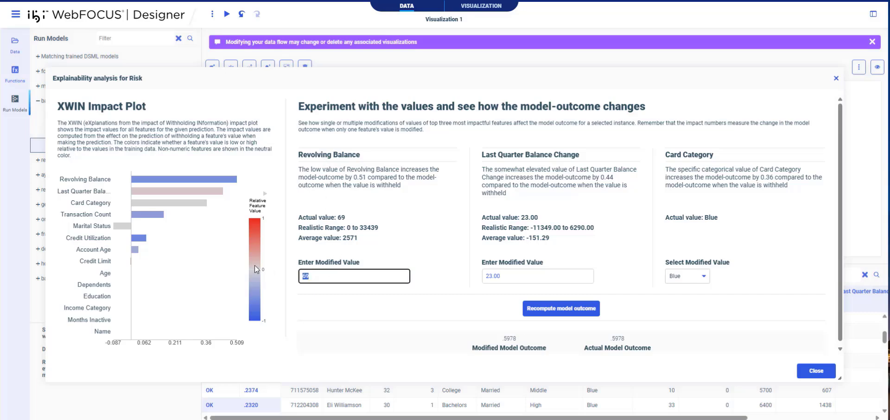
text(2571)
click(556, 308)
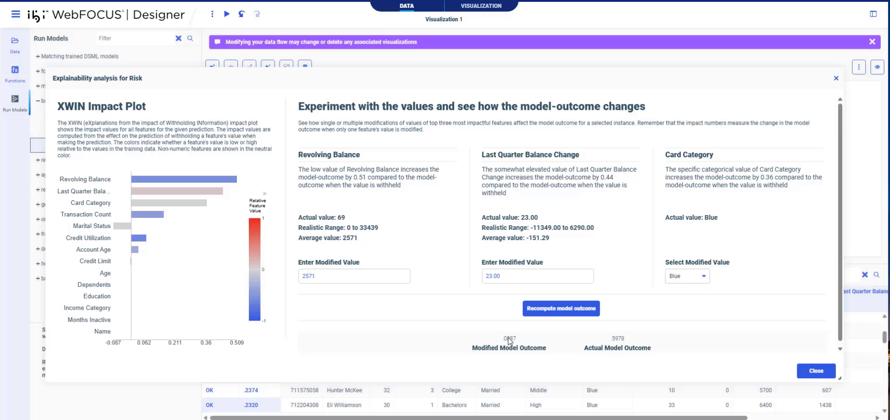
- Replace Last Quarter Balance Change 23.00 with -151.29 and recompute
click(517, 279)
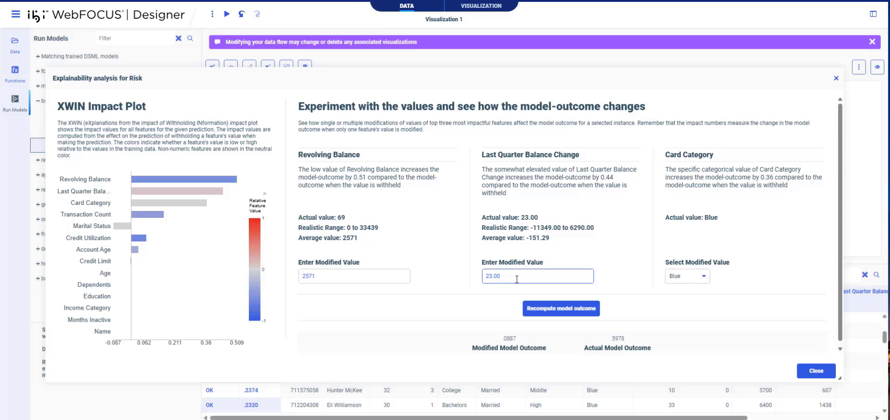
drag(516, 280, 486, 274)
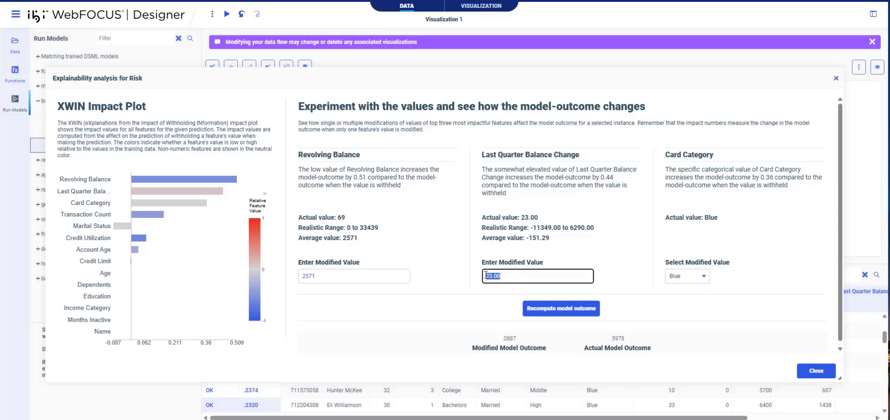
key(BackSpace)
text(151.29)
click(546, 311)
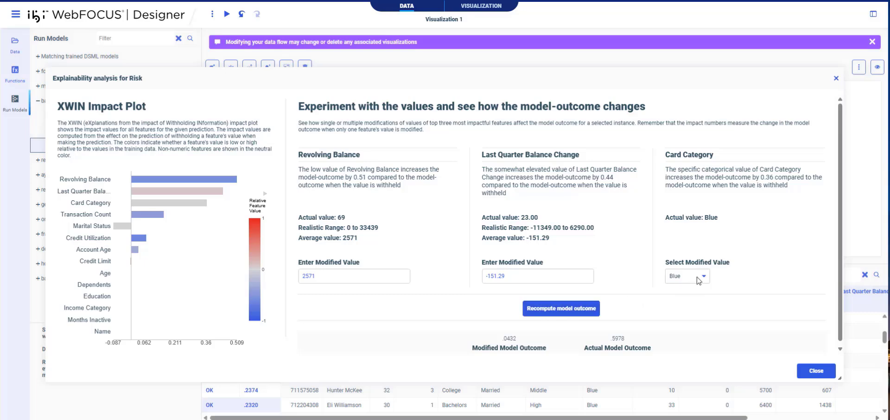
- Switch Card Category to Silver, recompute to reach .0232, and close the analysis
click(699, 280)
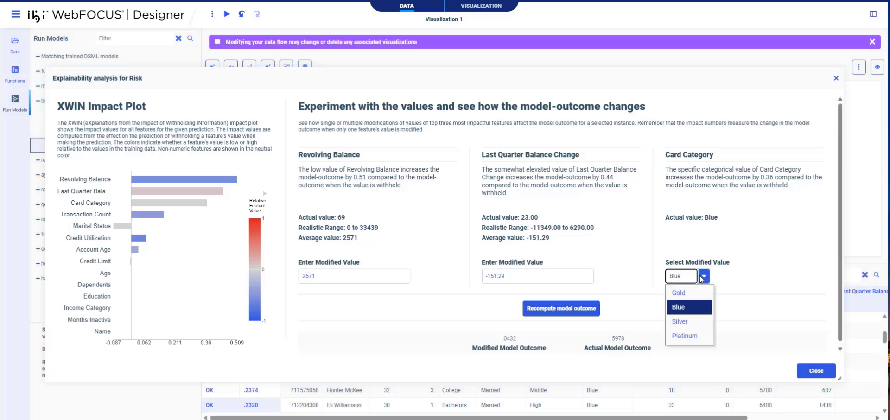
click(681, 322)
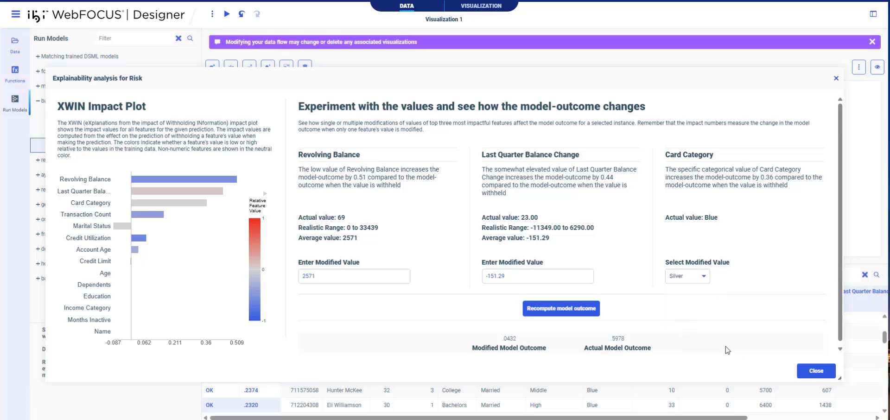
click(583, 311)
click(811, 372)
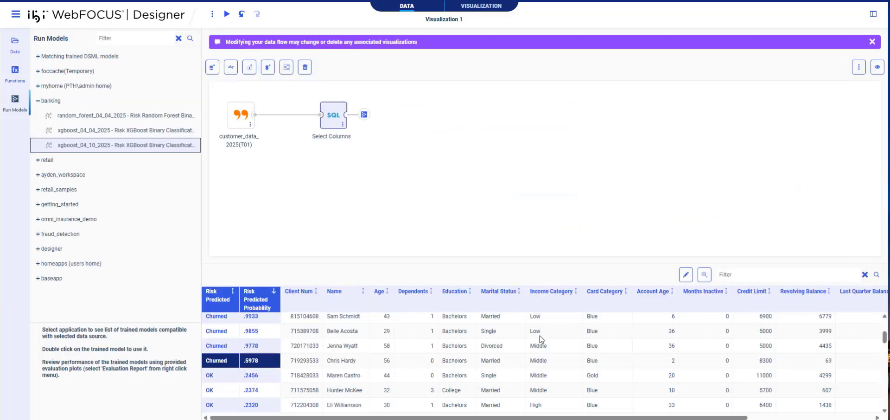
- Review the explainability drivers of the .9778 churn prediction
click(251, 346)
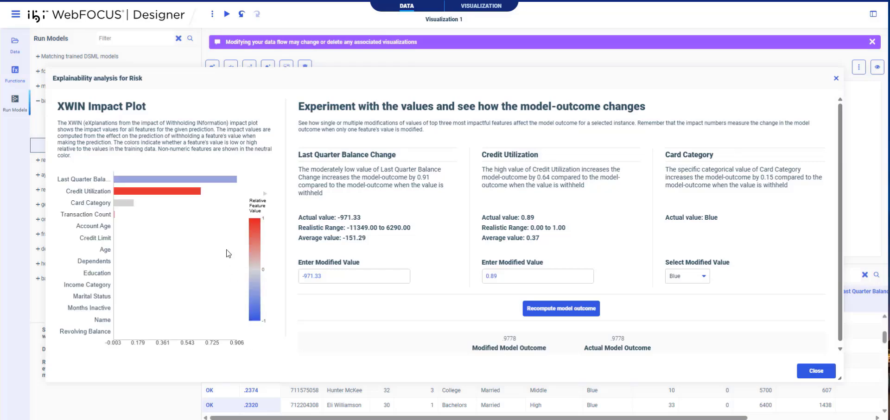
mouse_move(195, 180)
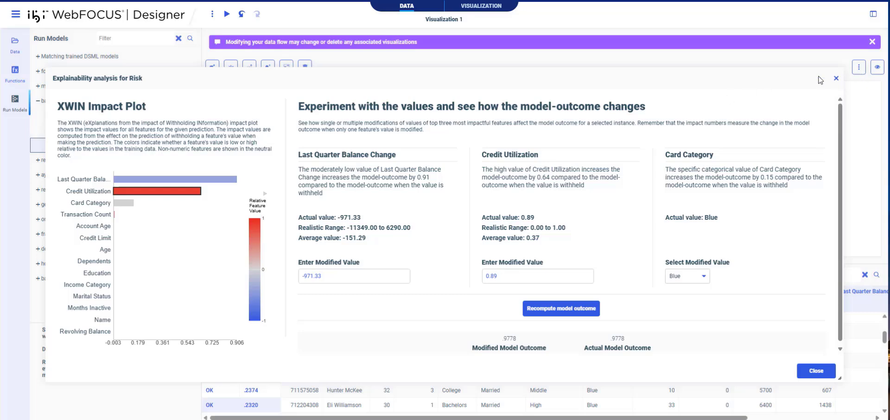
click(836, 78)
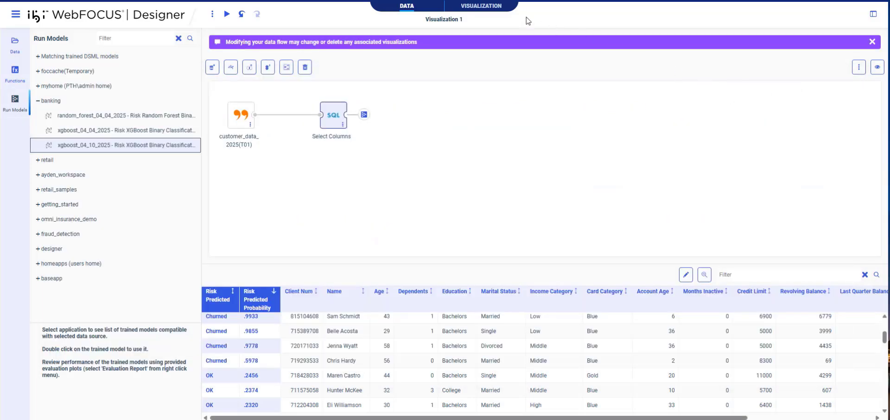
- Chart average Risk Predicted Probability by Education in Visualization 1, High School highest near 0.26
click(491, 10)
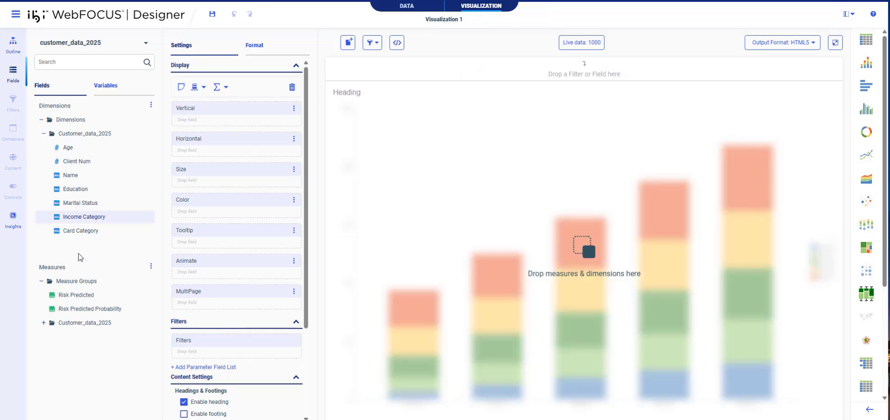
double_click(75, 311)
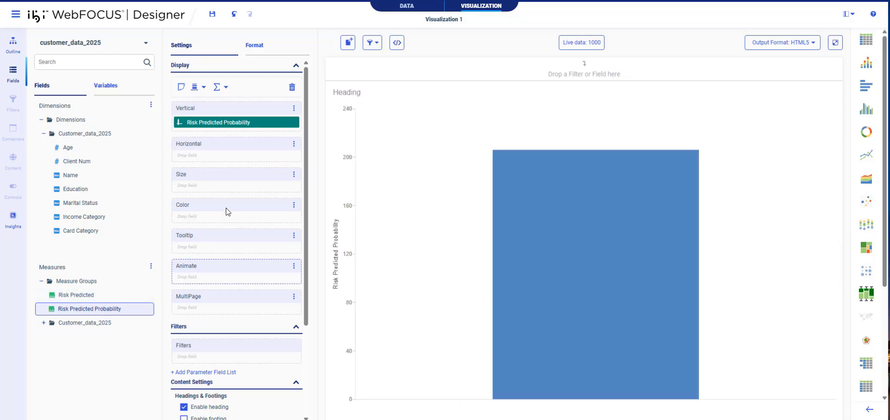
right_click(259, 124)
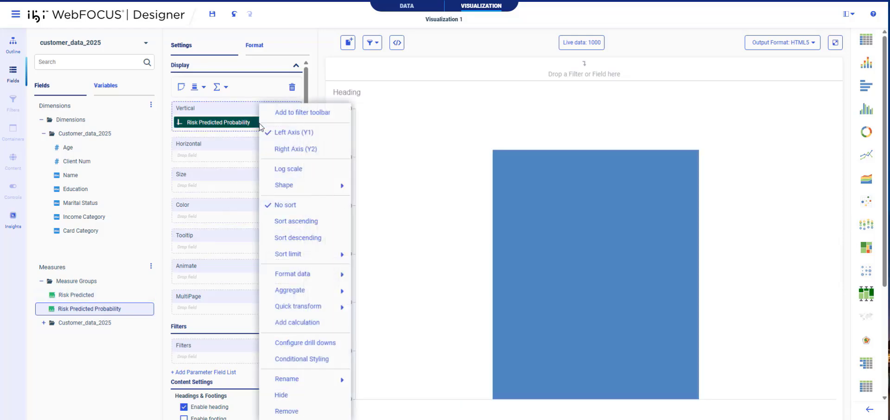
mouse_move(323, 291)
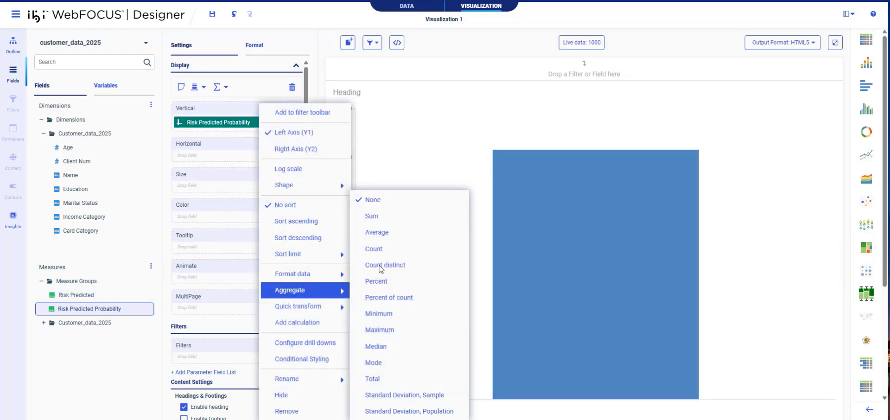
click(394, 236)
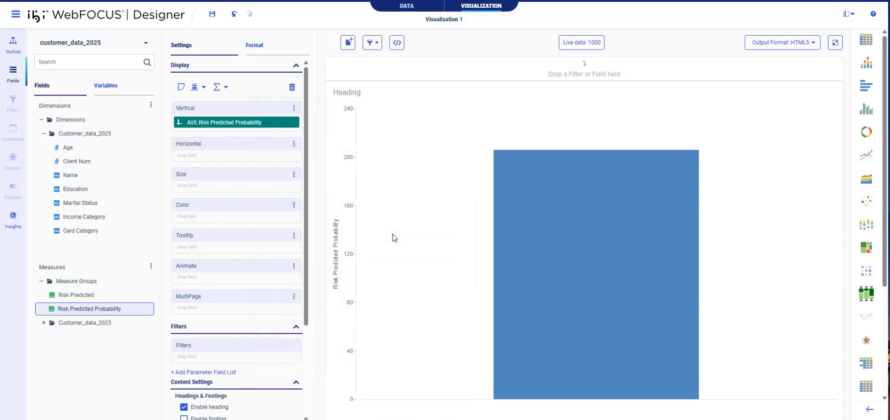
double_click(88, 191)
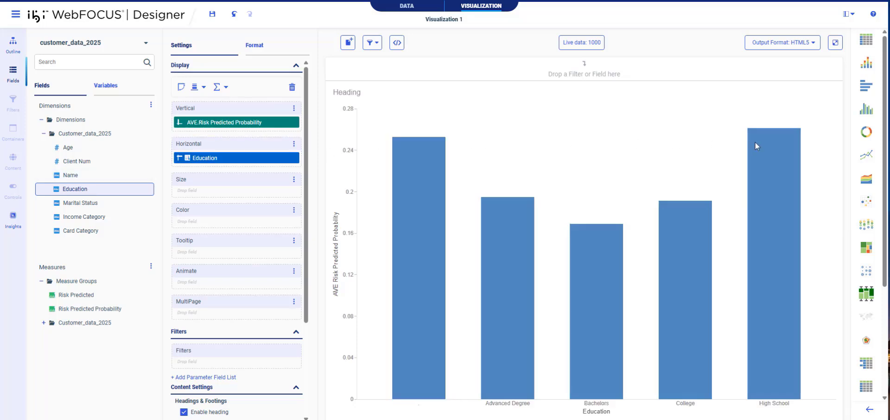
- Re-chart average churn probability by Marital Status, then by Income Category, reading the bar values
mouse_move(760, 143)
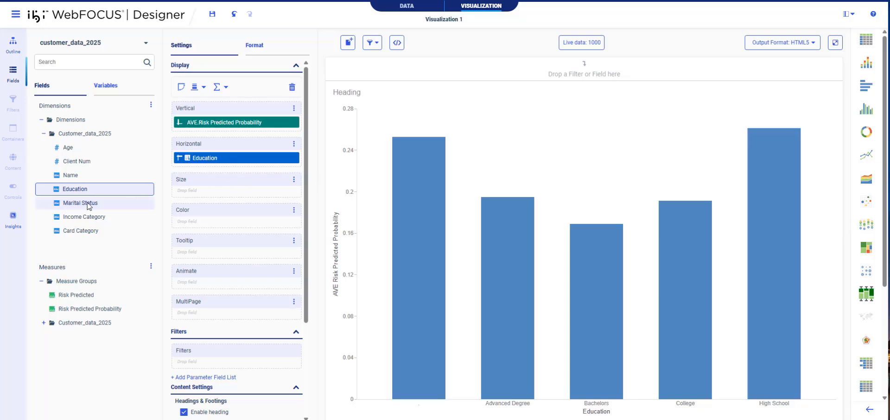
drag(88, 203, 200, 161)
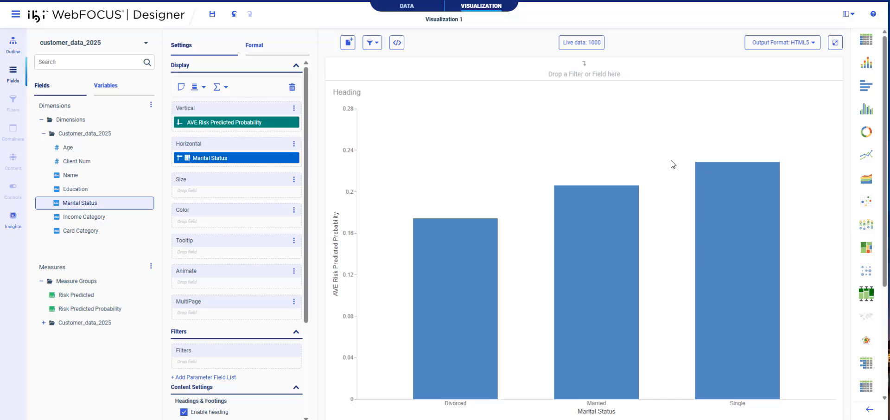
mouse_move(713, 173)
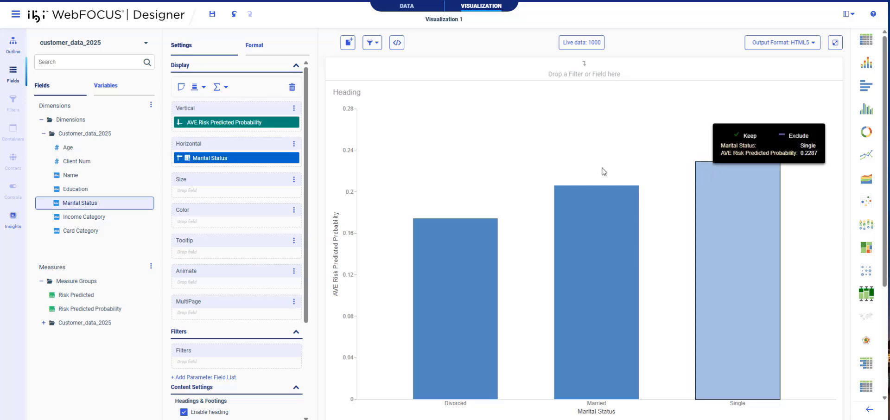
drag(83, 215, 206, 159)
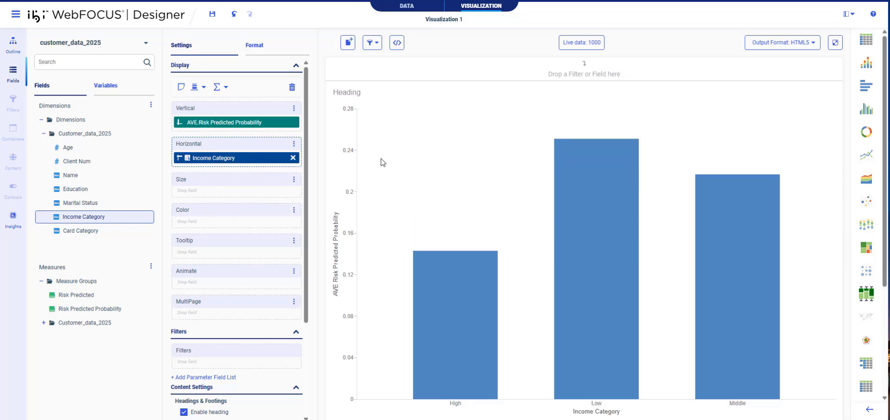
mouse_move(586, 173)
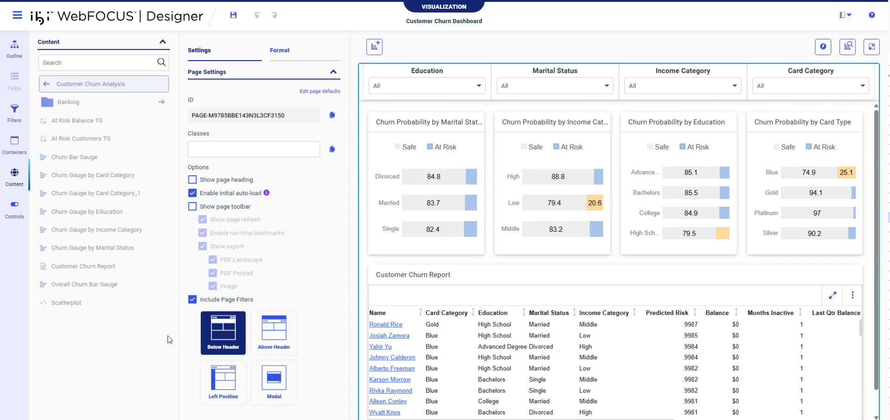
- Review the layout containers, page filters, Education filter's linked reports and input controls, then bring up the main menu
click(14, 148)
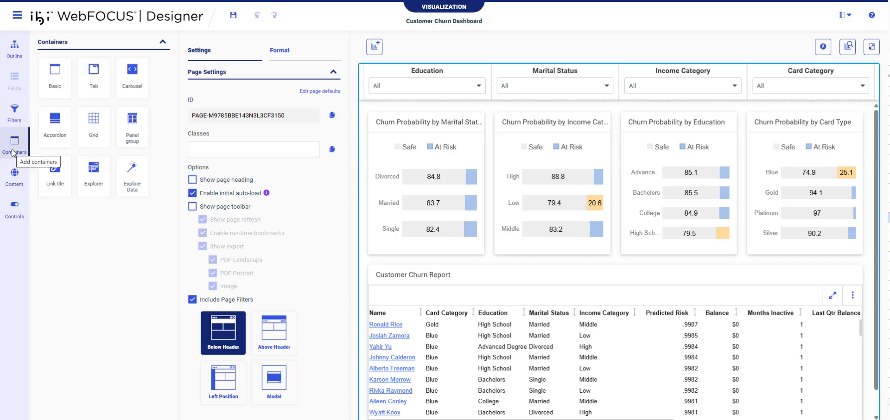
click(14, 114)
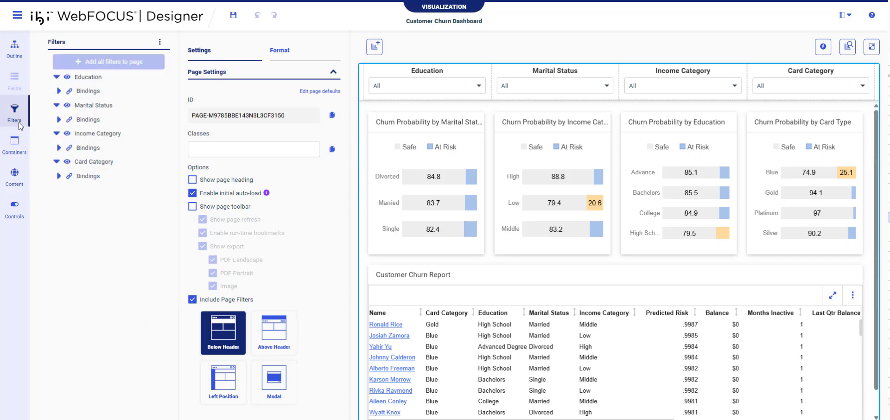
click(59, 90)
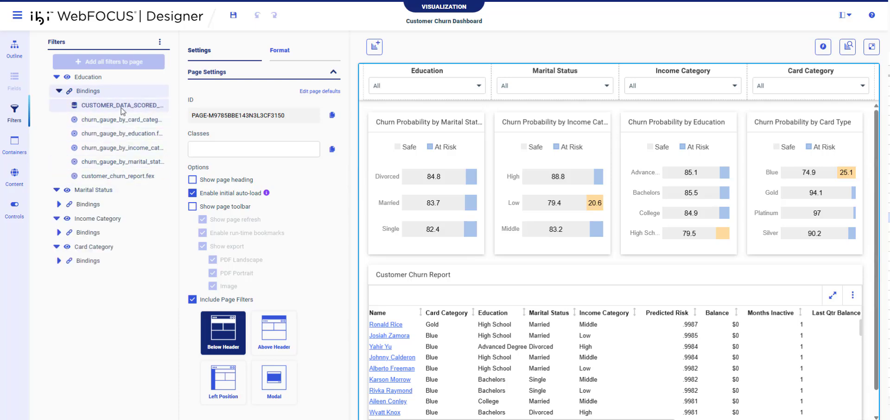
click(15, 211)
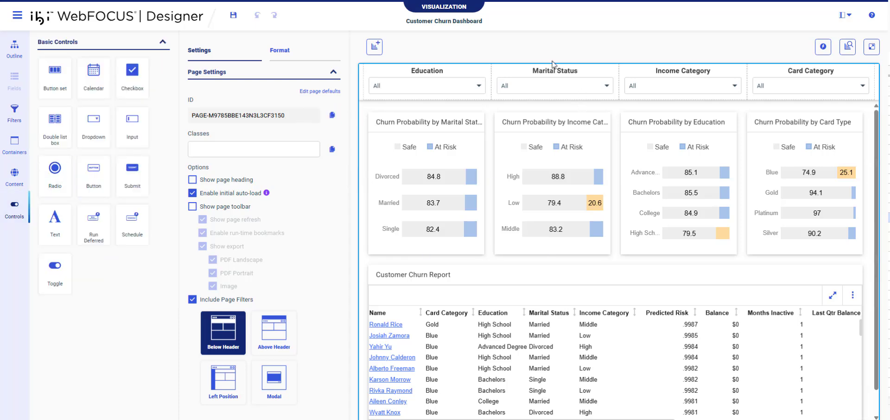
click(19, 16)
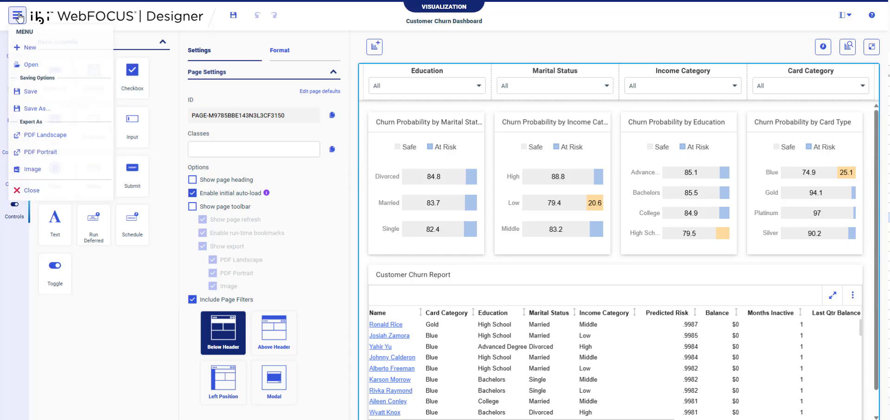
- Start a Save As on the existing Customer Churn Dashboard, then cancel without overwriting it
click(33, 109)
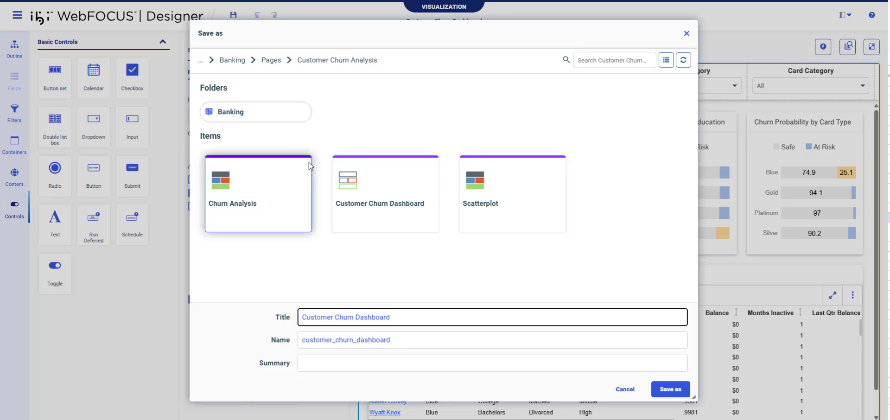
click(363, 192)
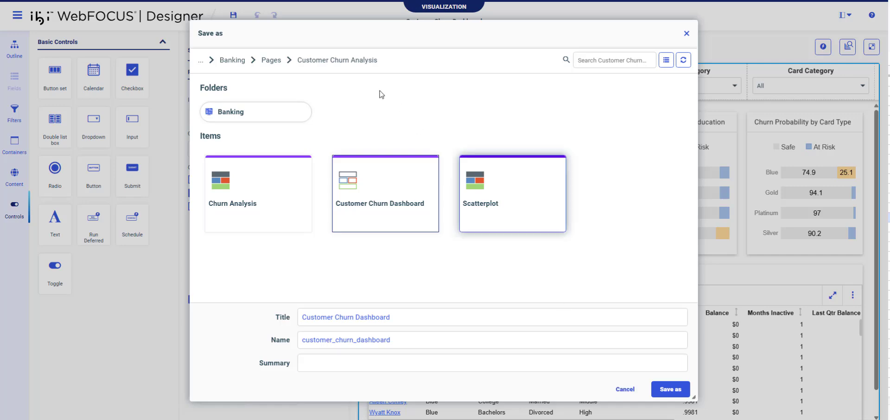
click(625, 388)
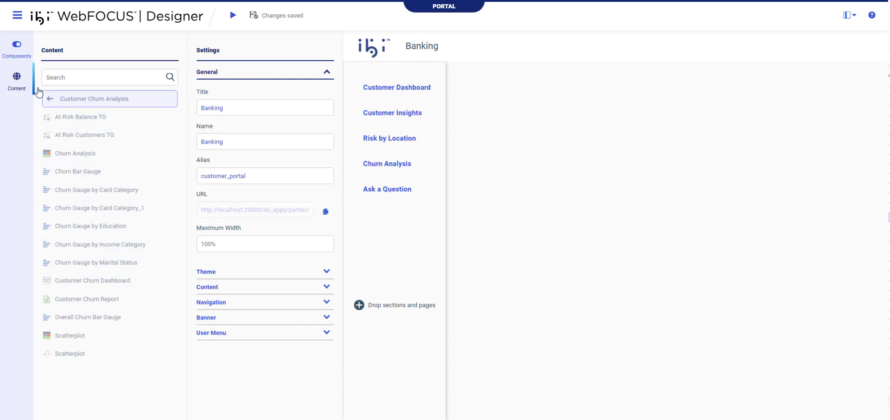
- Link Customer Churn Dashboard from the Customer Churn Analysis folder into the portal navigation and run the portal
click(51, 100)
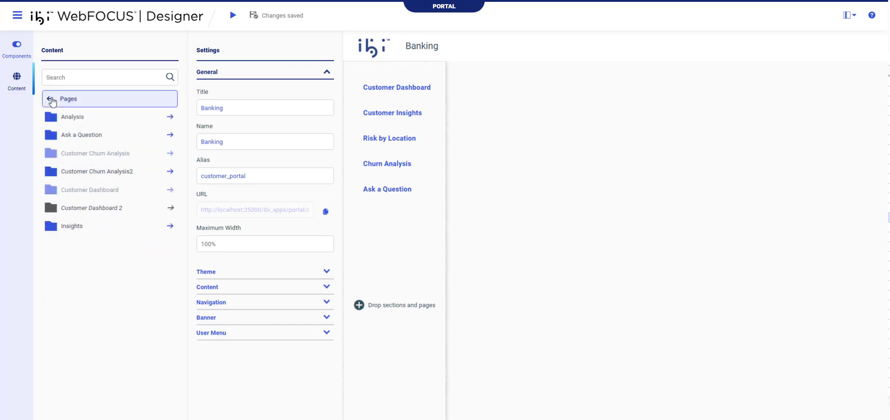
click(97, 153)
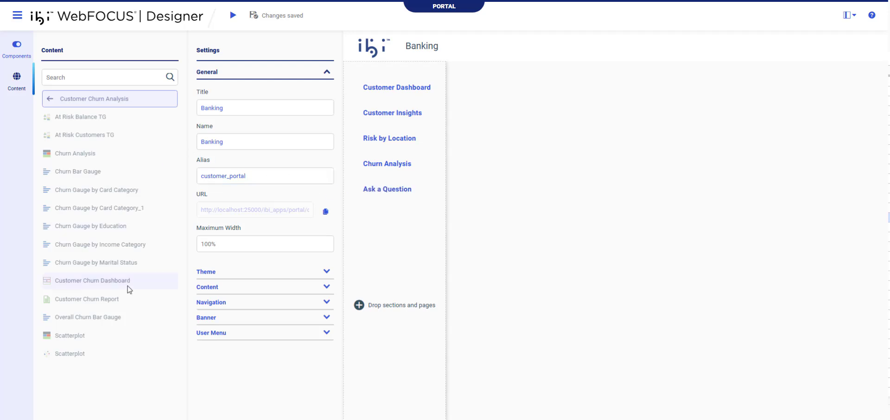
drag(65, 282, 403, 84)
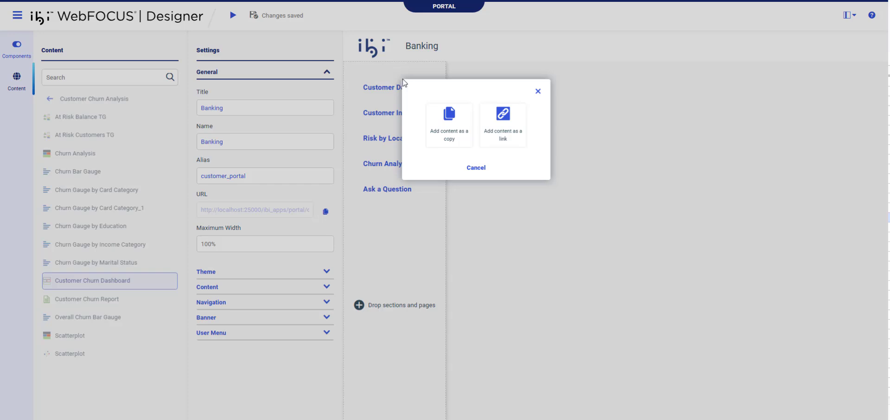
click(497, 126)
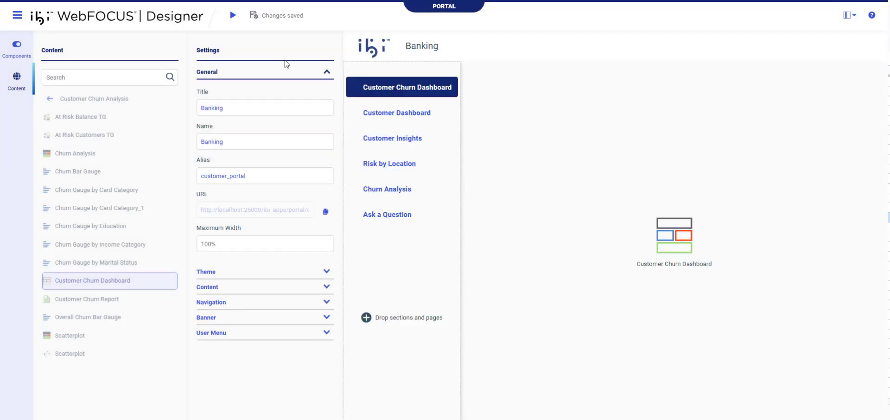
click(232, 16)
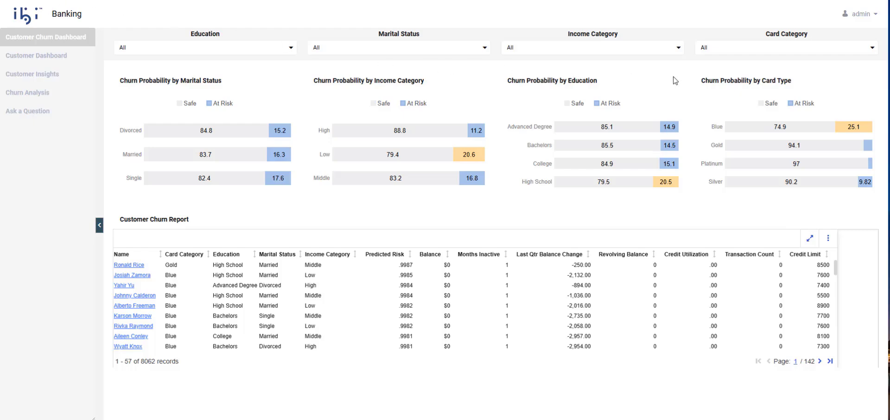
- Filter the dashboard to Card Category Blue and Education Advanced Degree
click(866, 49)
click(829, 84)
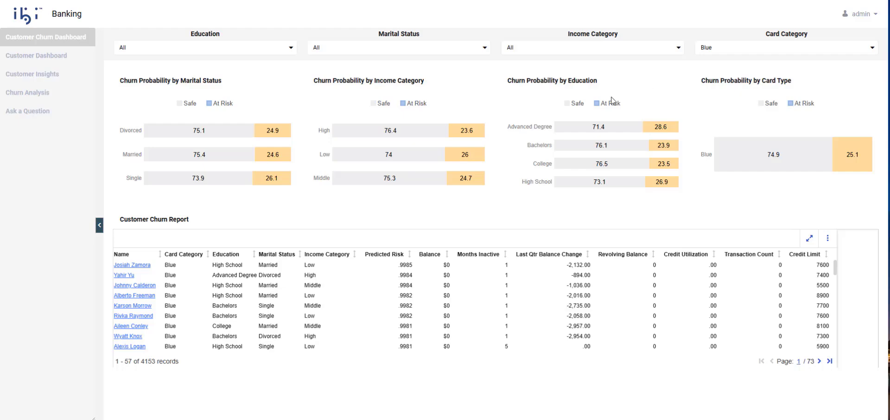
mouse_move(660, 126)
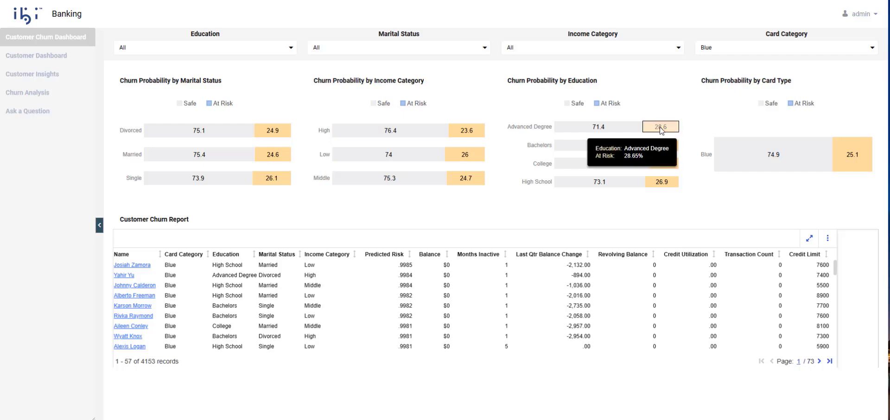
click(297, 52)
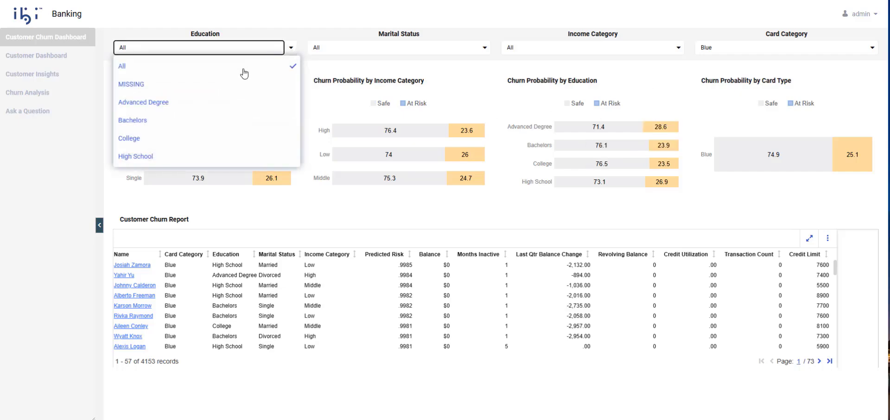
click(221, 103)
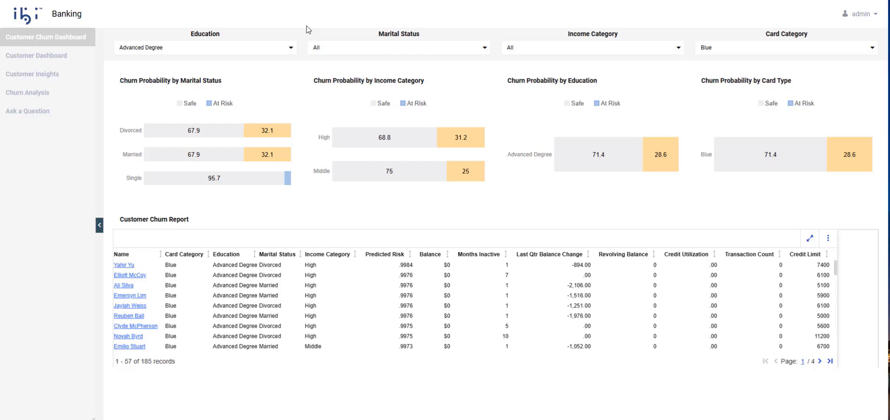
- Sort the 185-record churn report by Balance, highest first, and scroll through the results
click(447, 254)
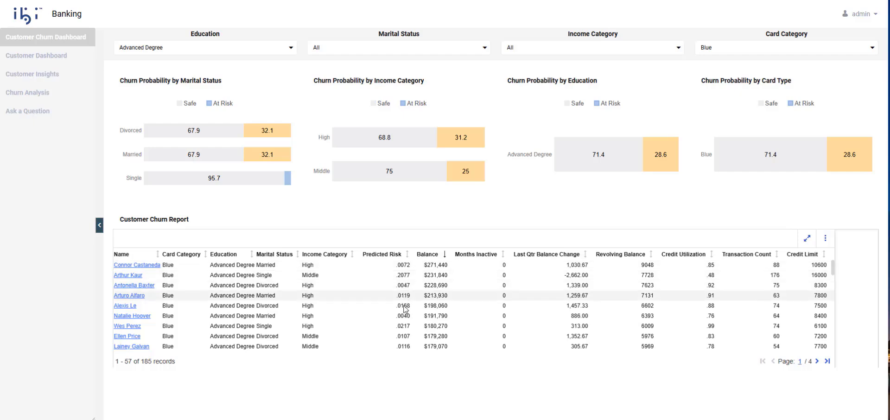
scroll(405, 325, down, 1)
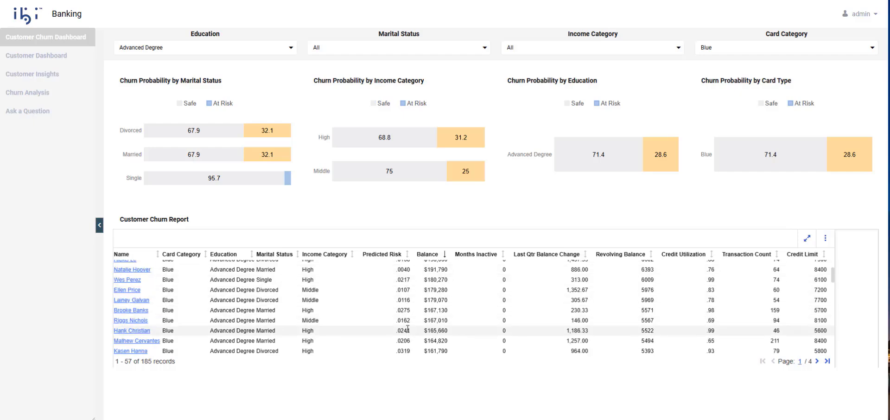
scroll(407, 329, down, 1)
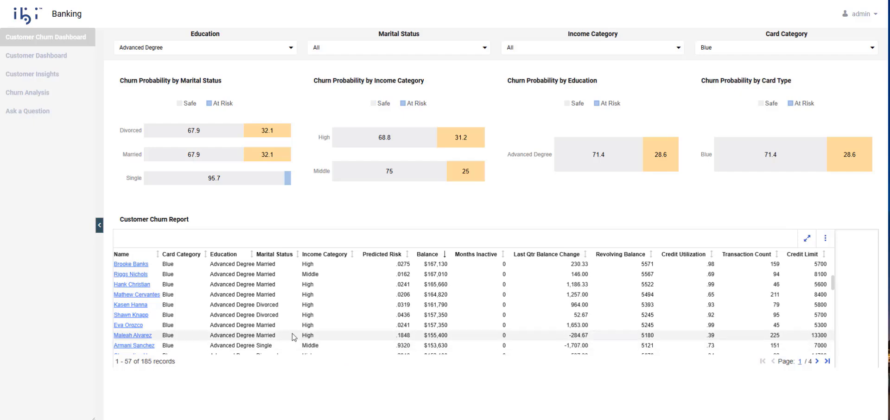
- View a customer's profile from the report, then the Customer Insights page, then the Customer Churn Analysis page
click(143, 350)
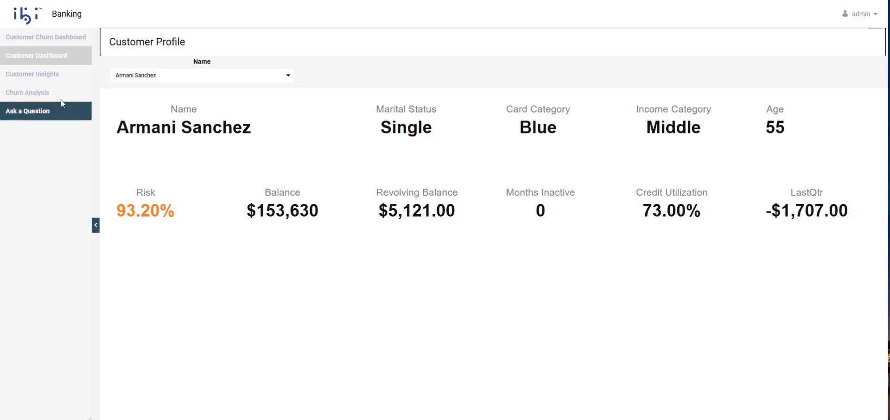
click(44, 93)
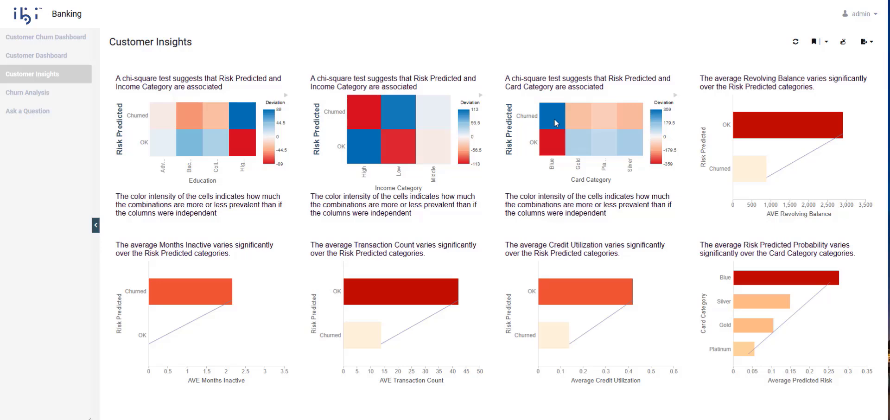
click(29, 91)
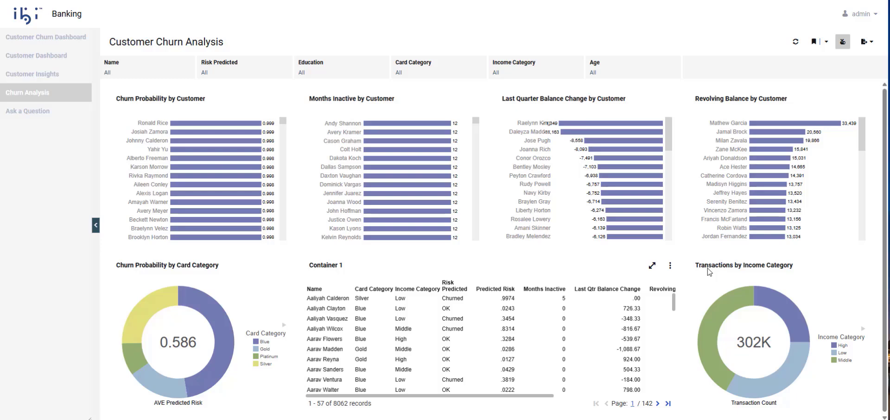
- Ask 'What is the average Predicted Risk by Income Category for customers that are 54 years old' and show it as a vertical bar chart
click(19, 112)
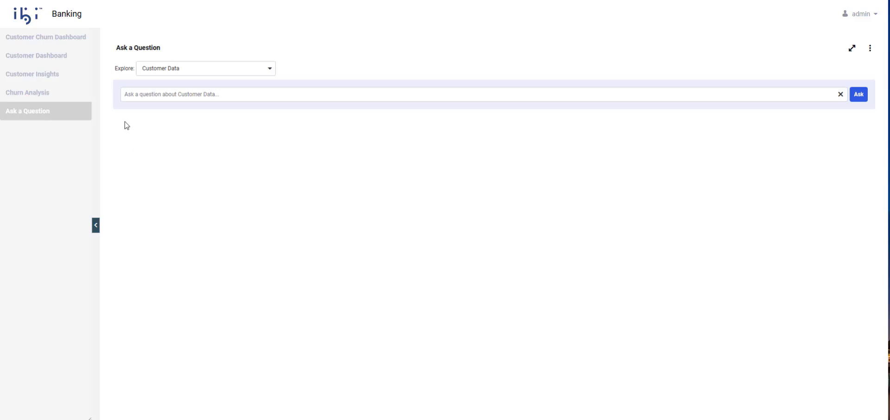
click(141, 93)
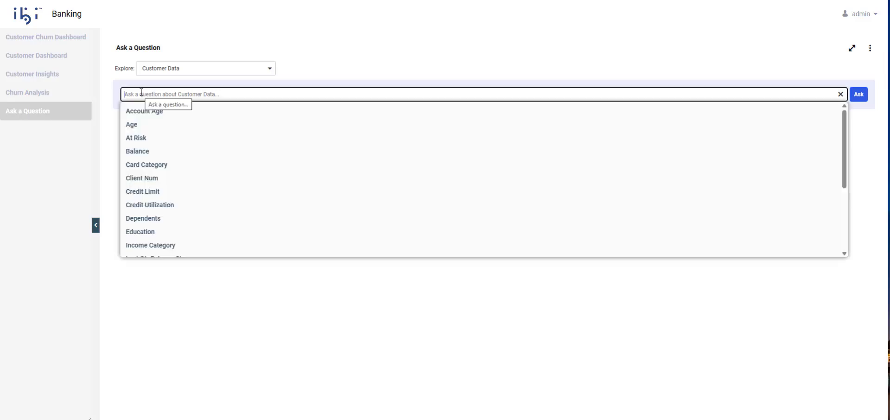
text(What is the)
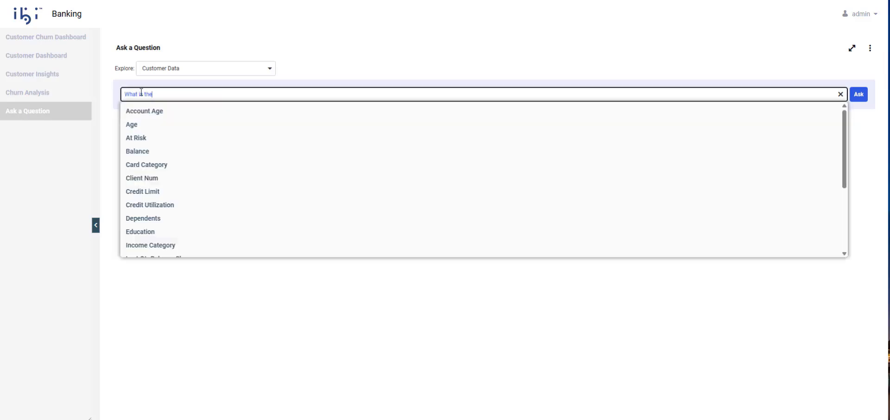
text( average predic)
key(Return)
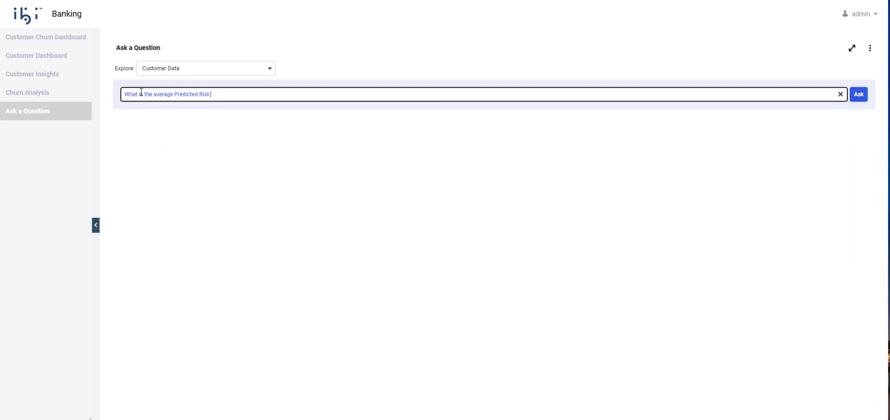
text(by income)
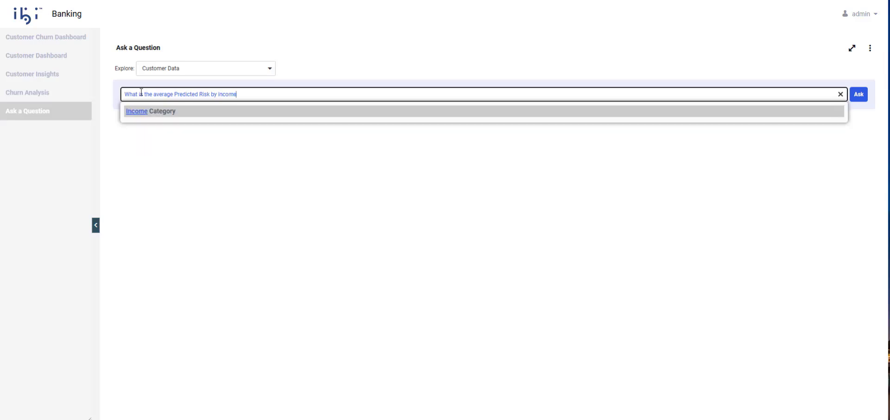
key(Return)
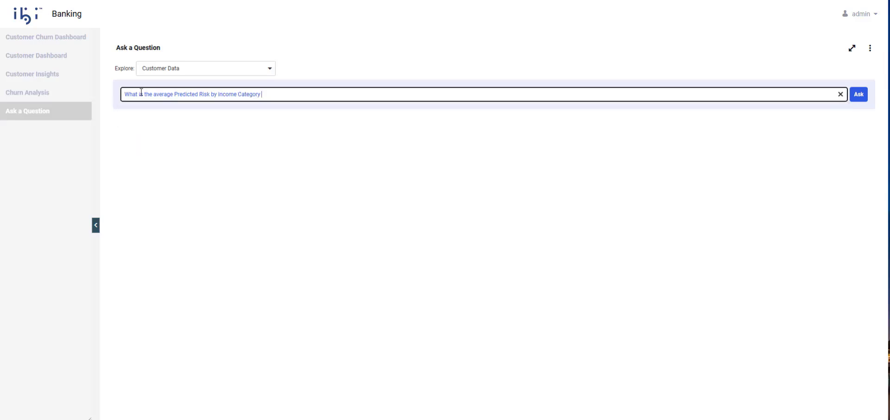
text(for cus)
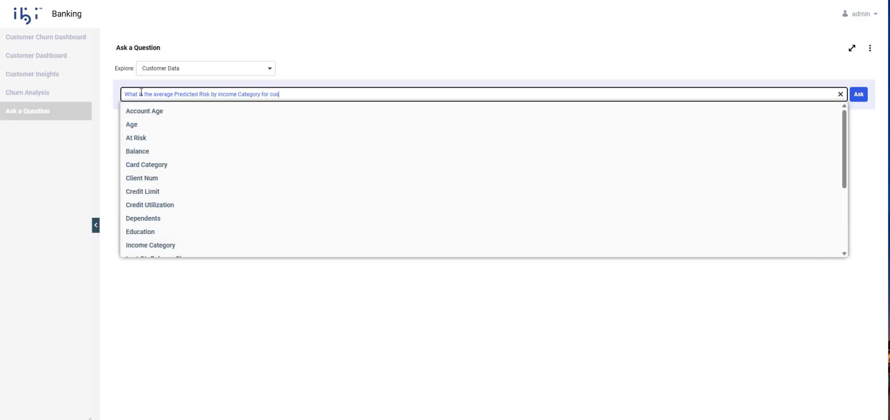
text(tomers that are 54 years old)
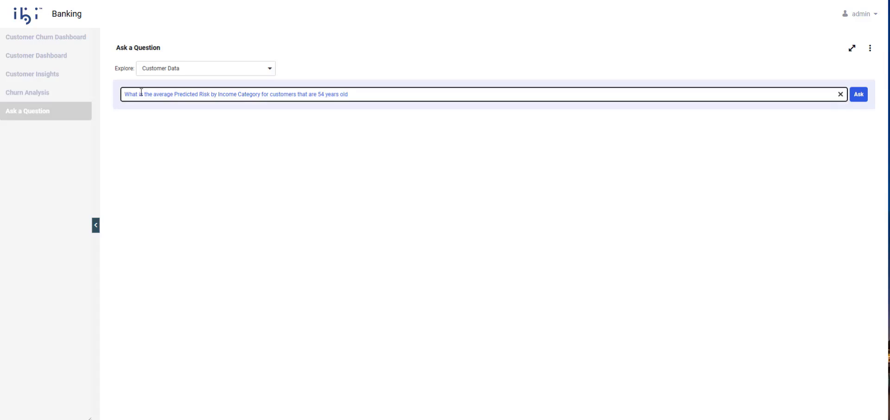
key(Return)
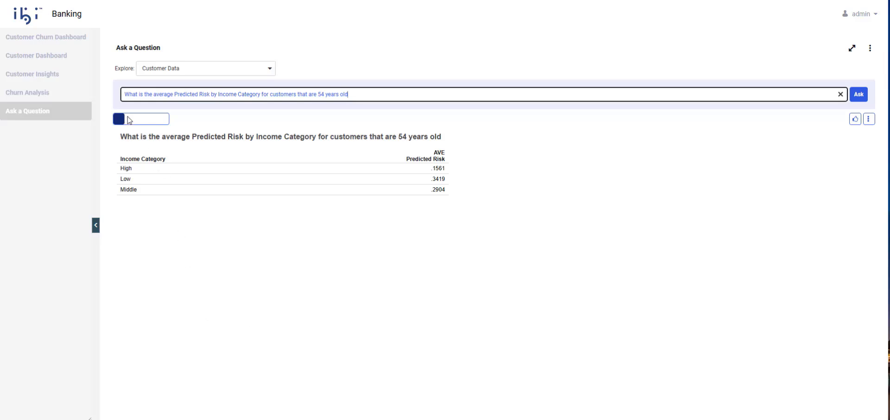
click(129, 120)
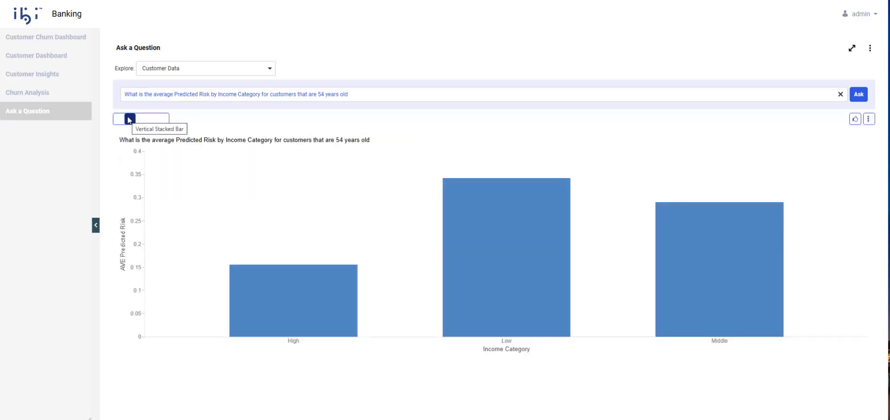